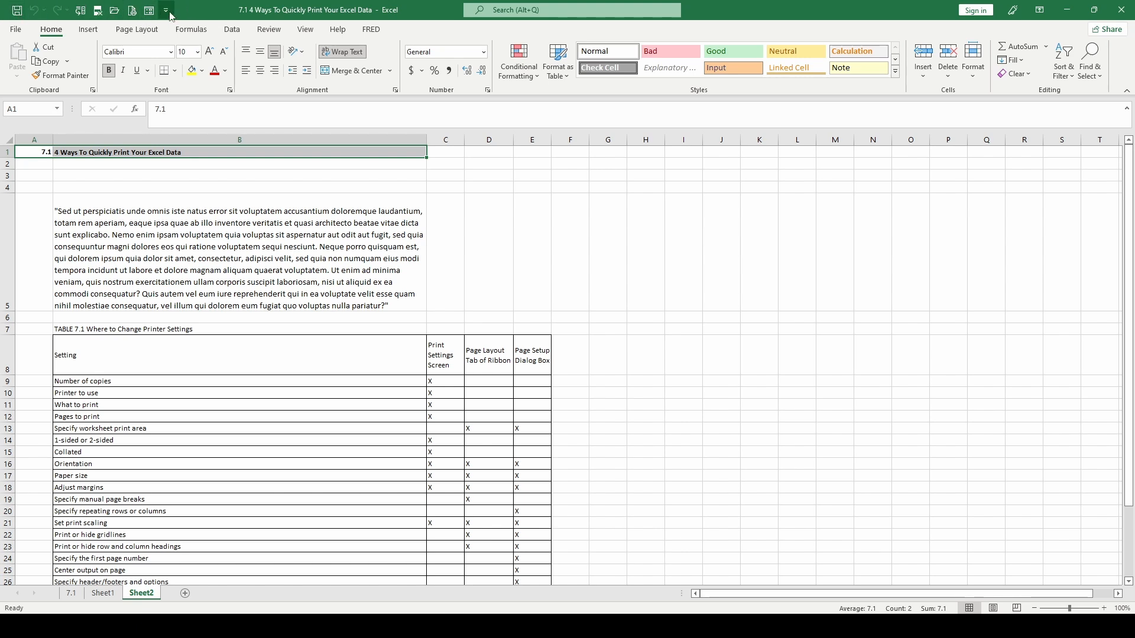
# Add the Print command from the Print Preview Tab commands to the Quick Access Toolbar for all documents.
pyautogui.click(152, 84)
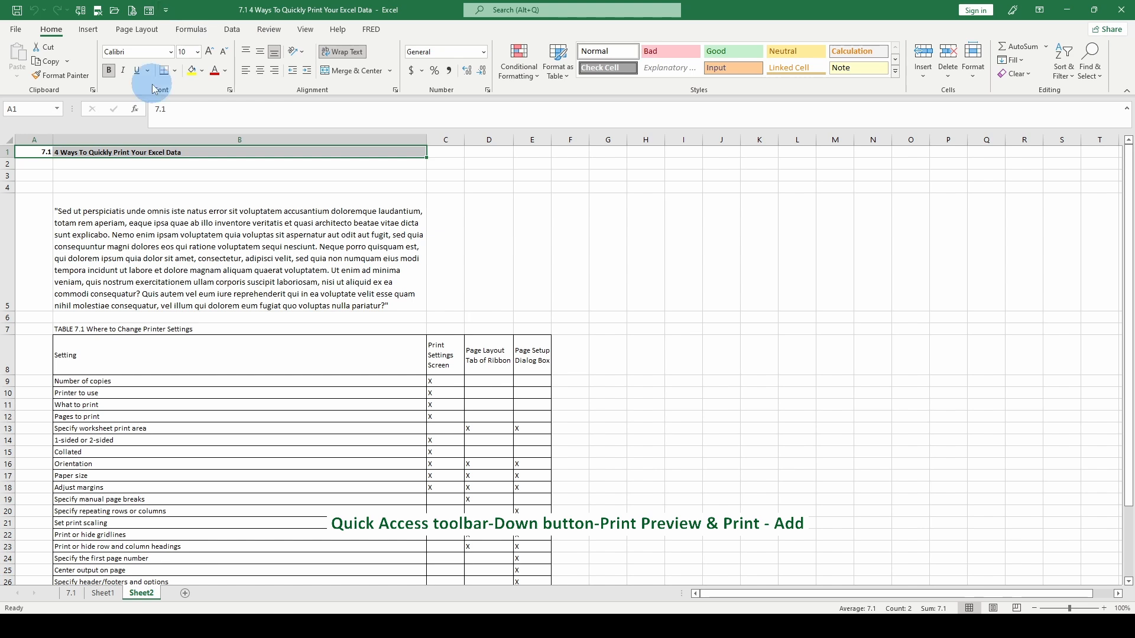
pyautogui.click(167, 11)
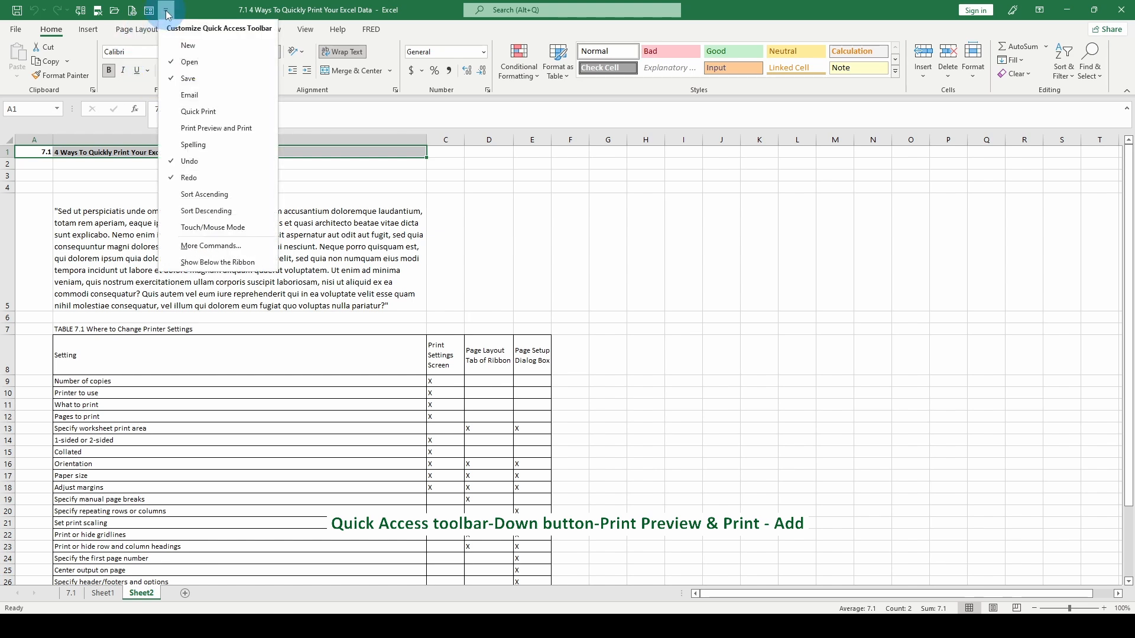
pyautogui.click(211, 245)
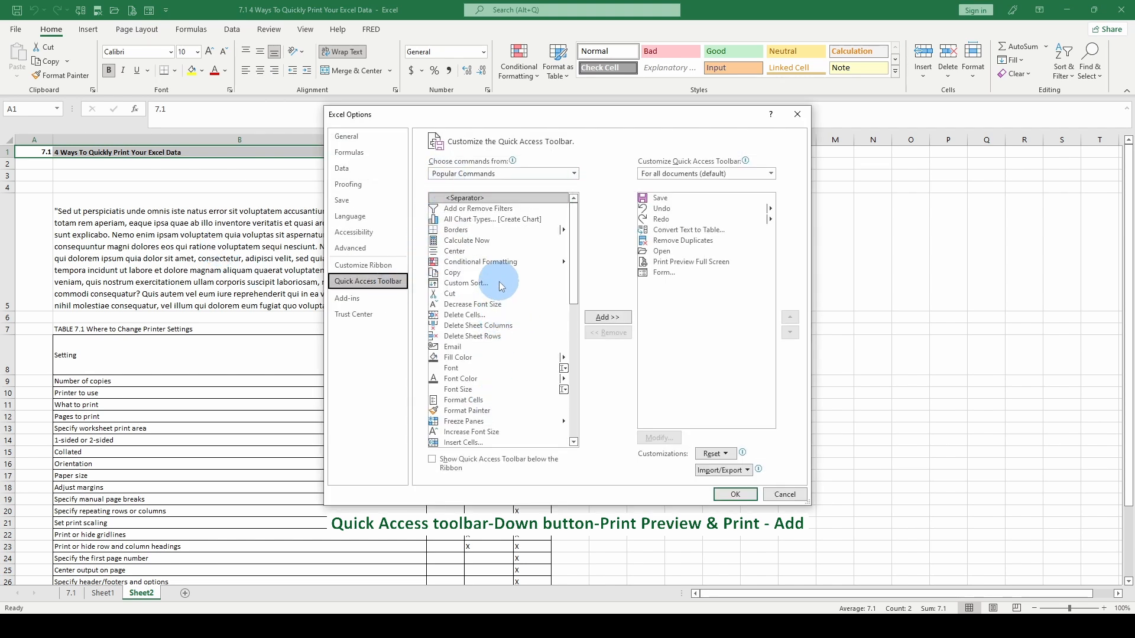
pyautogui.scroll(-10, 496, 378)
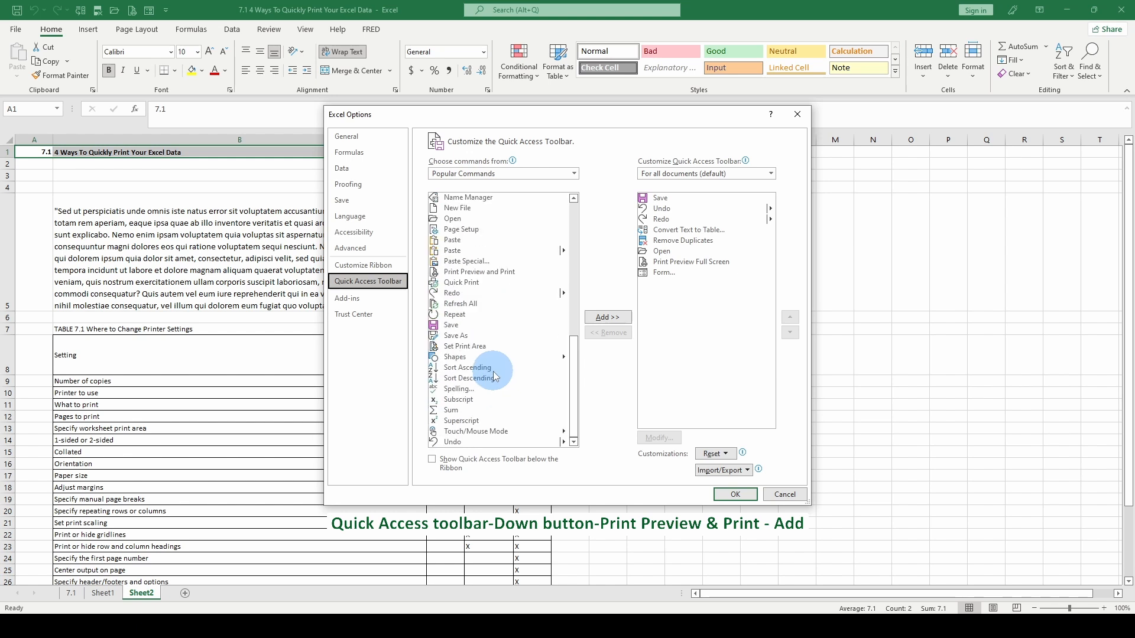
pyautogui.scroll(10, 473, 249)
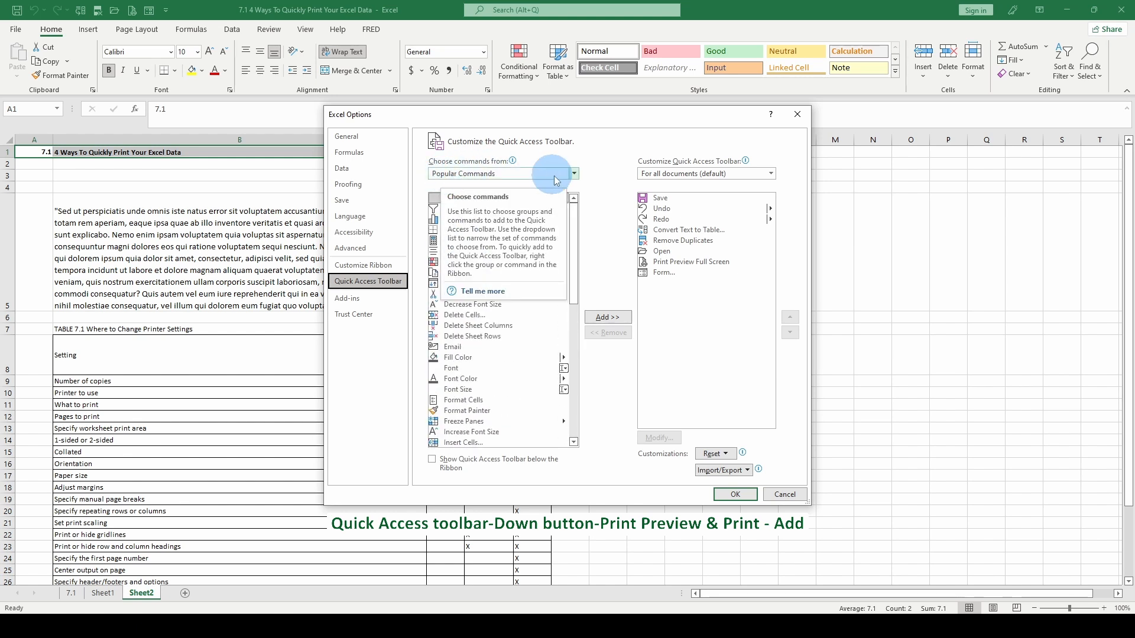
pyautogui.click(573, 176)
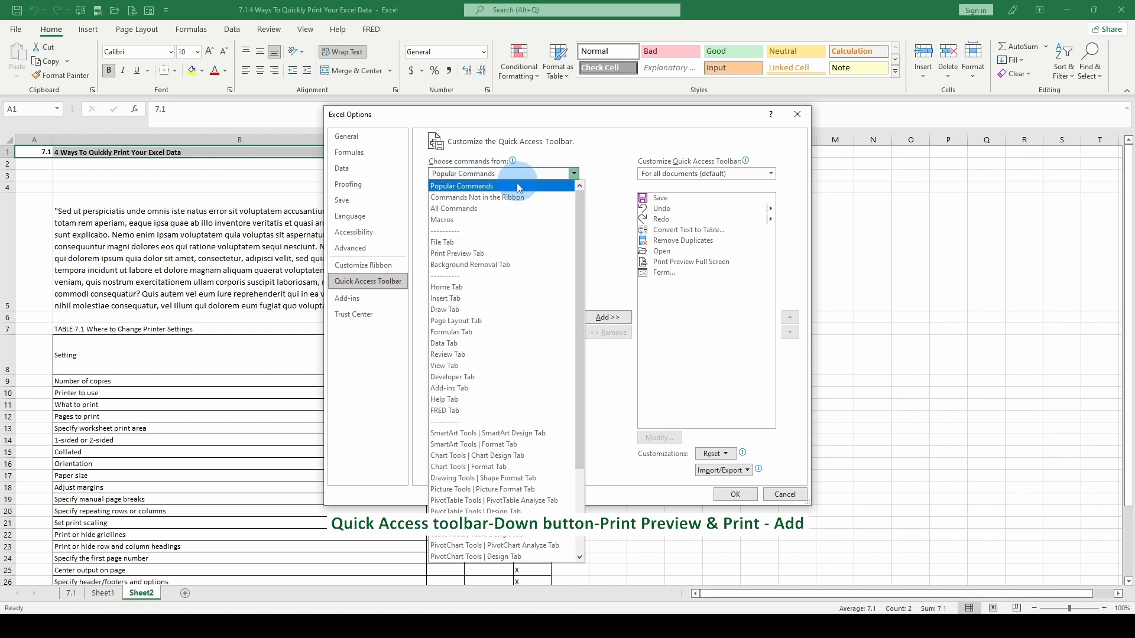
pyautogui.click(445, 255)
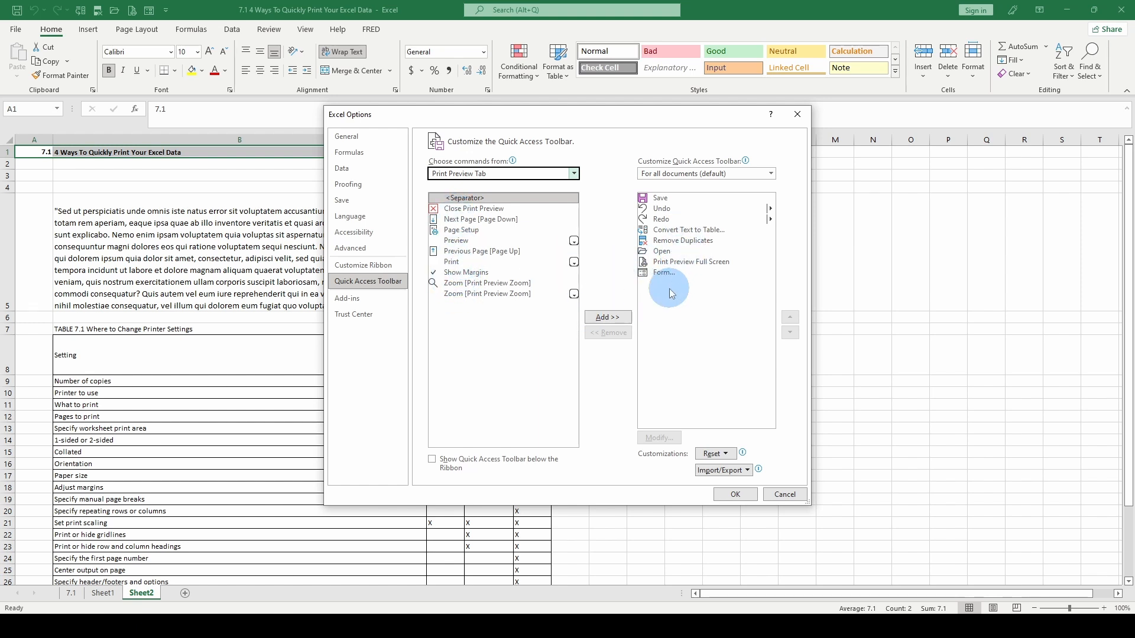
pyautogui.click(455, 262)
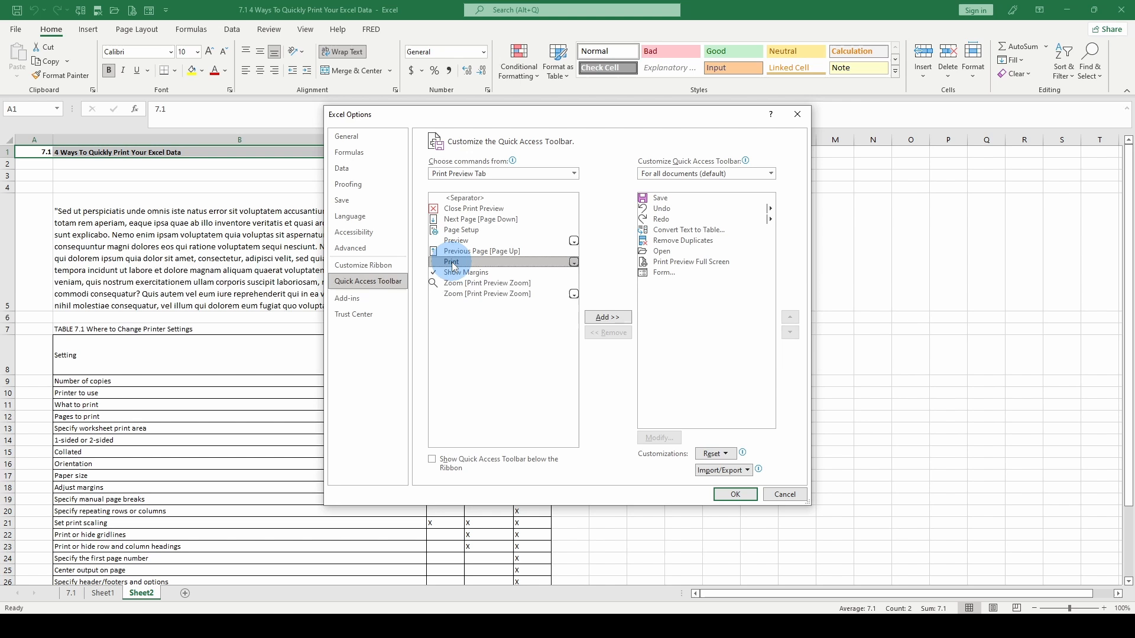
pyautogui.click(607, 318)
pyautogui.click(735, 494)
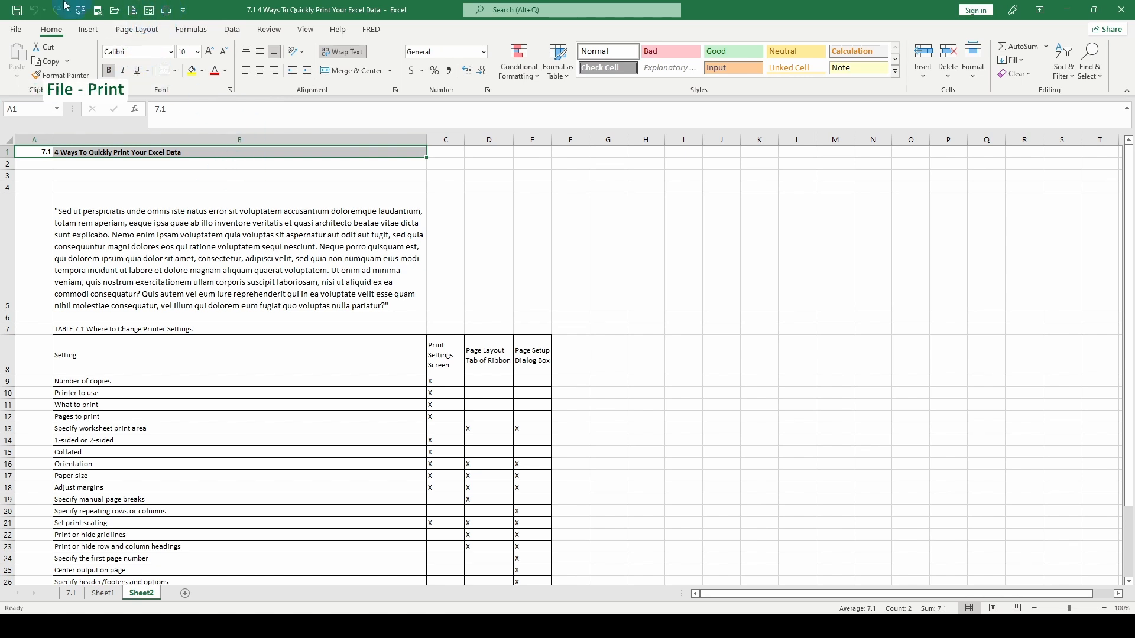
# Open the print preview of Sheet2 and send one copy of the active sheet to Microsoft Print to PDF.
pyautogui.click(14, 31)
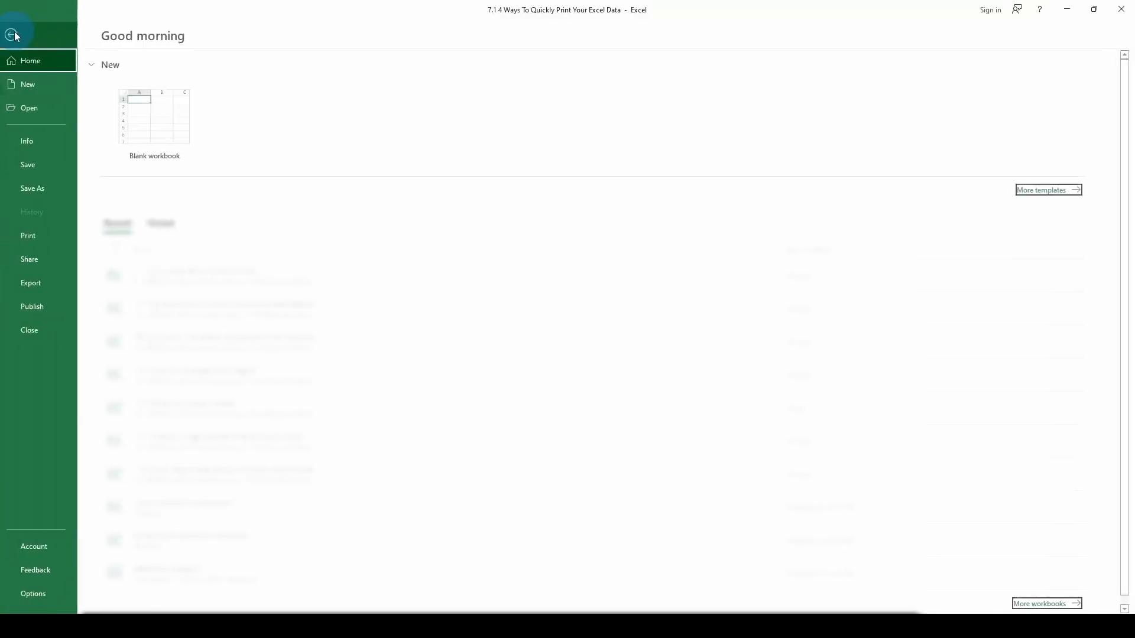
pyautogui.click(36, 234)
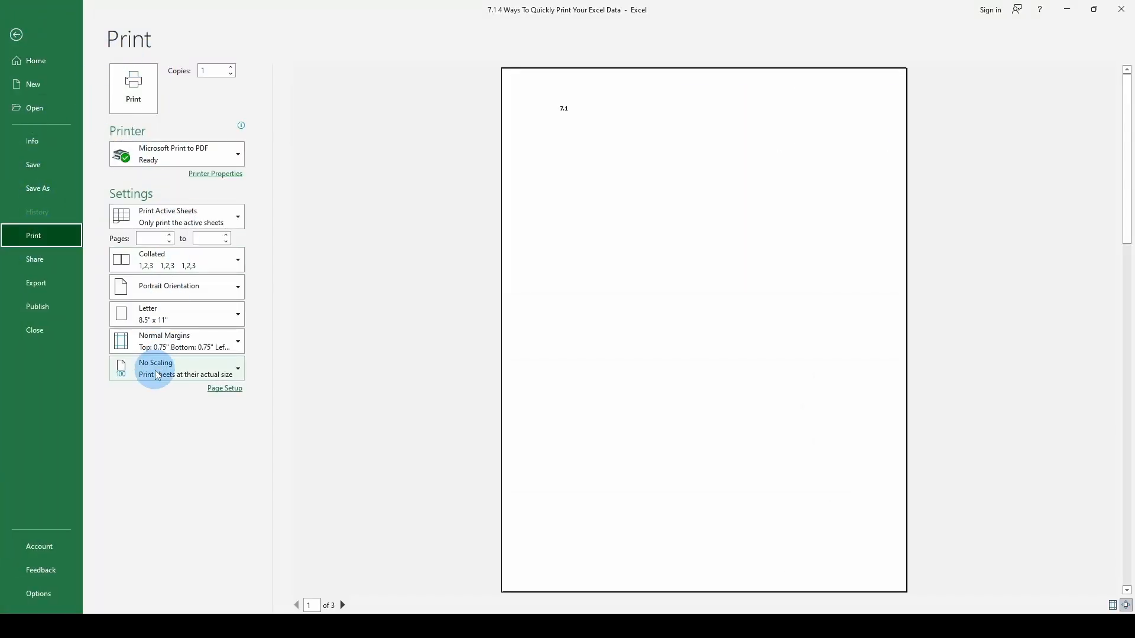
pyautogui.click(130, 84)
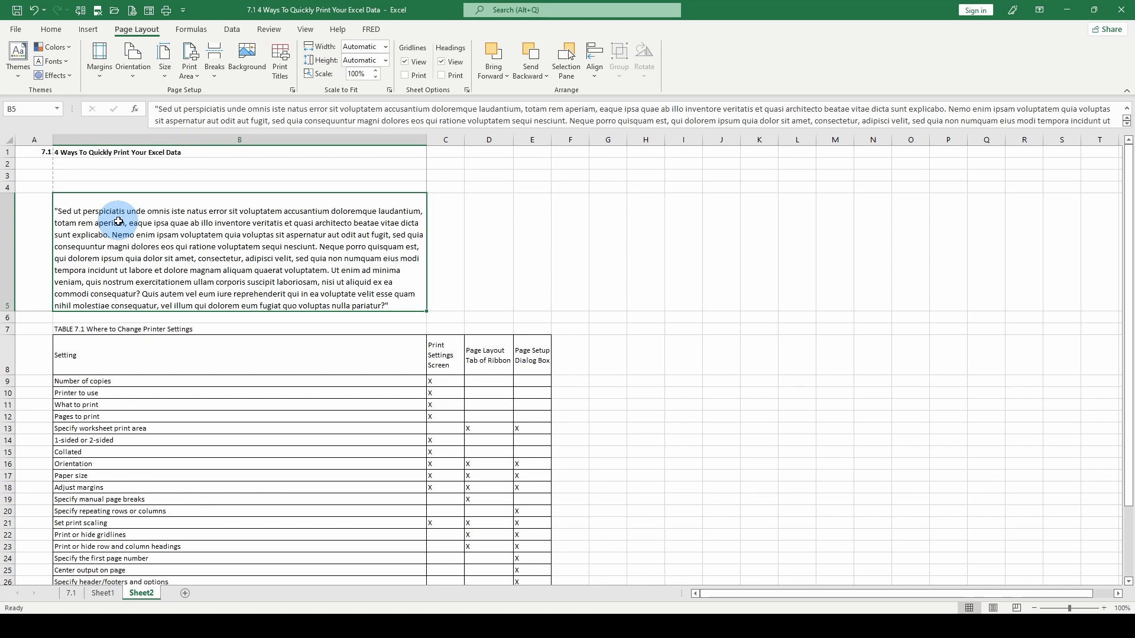
# Set cells A1:B5 as the print area and check it in the print preview.
pyautogui.moveTo(34, 152); pyautogui.dragTo(257, 229)
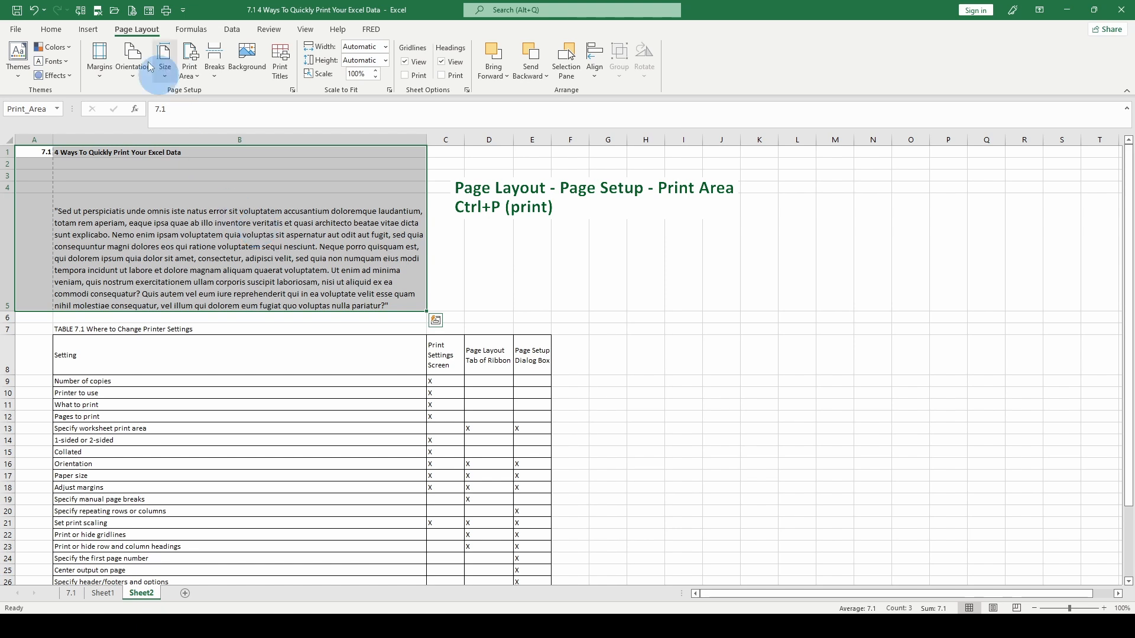
pyautogui.click(189, 70)
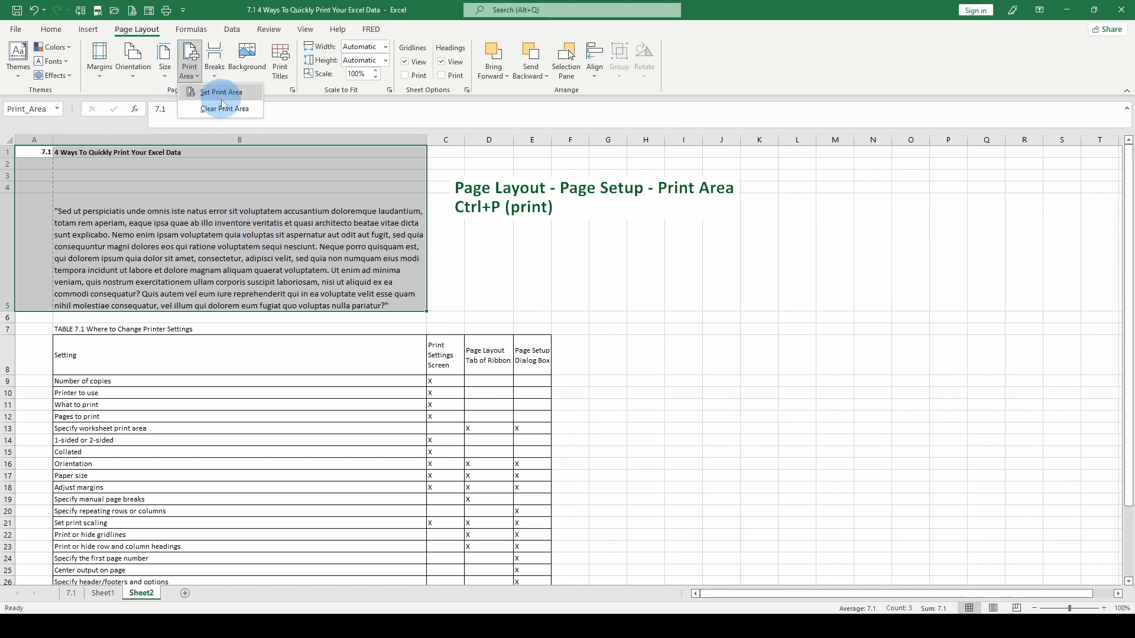
pyautogui.click(220, 93)
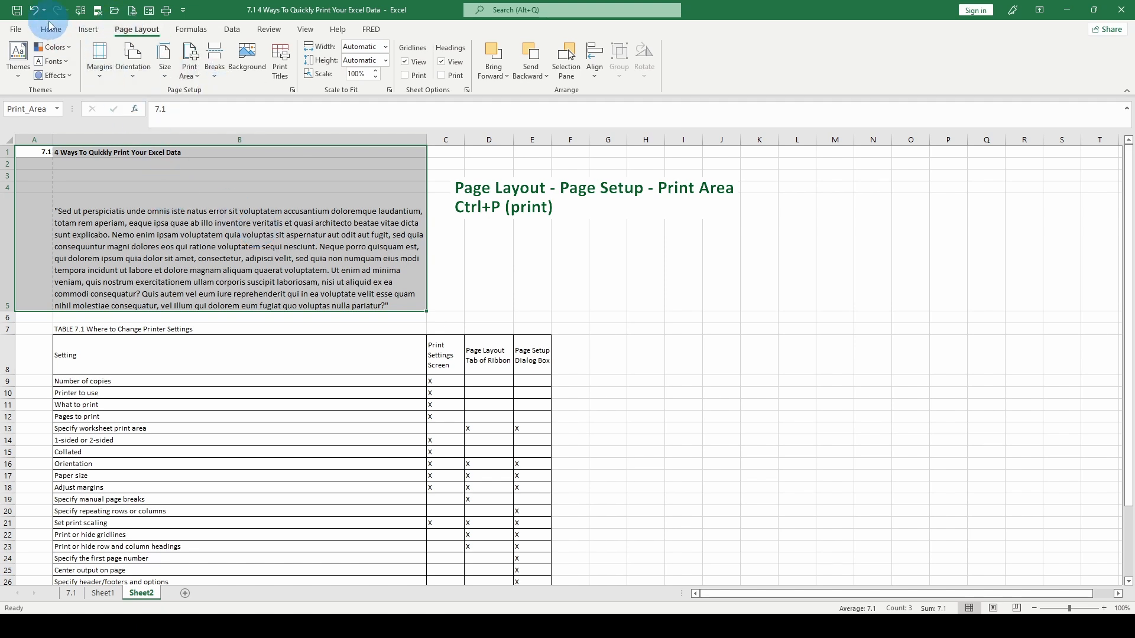
pyautogui.hotkey('ctrl', 'p')
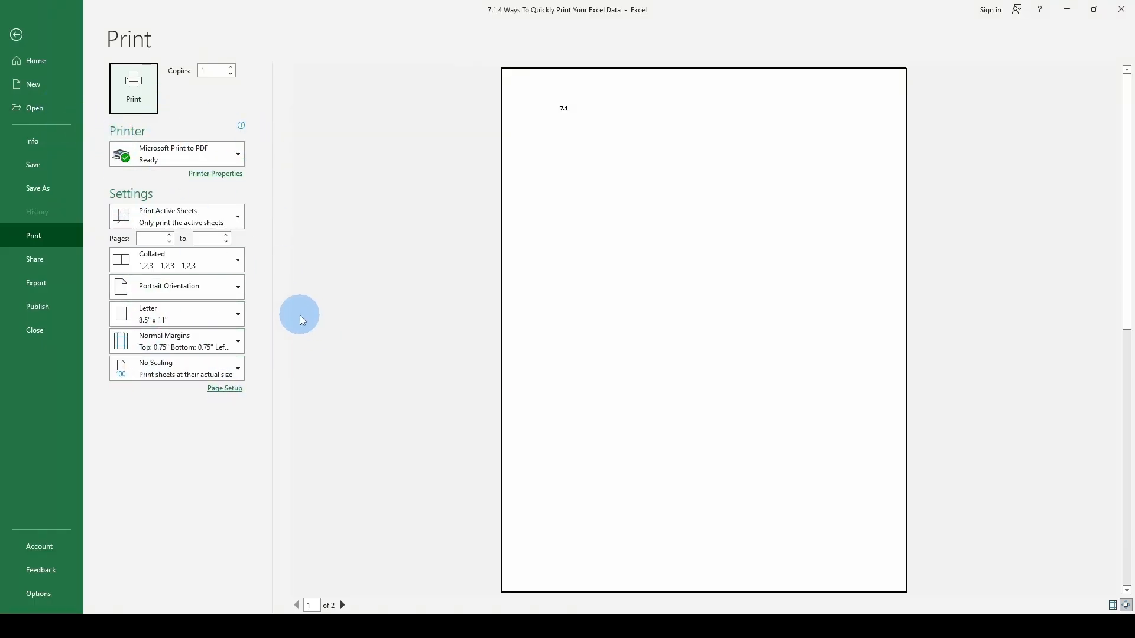
pyautogui.press('Escape')
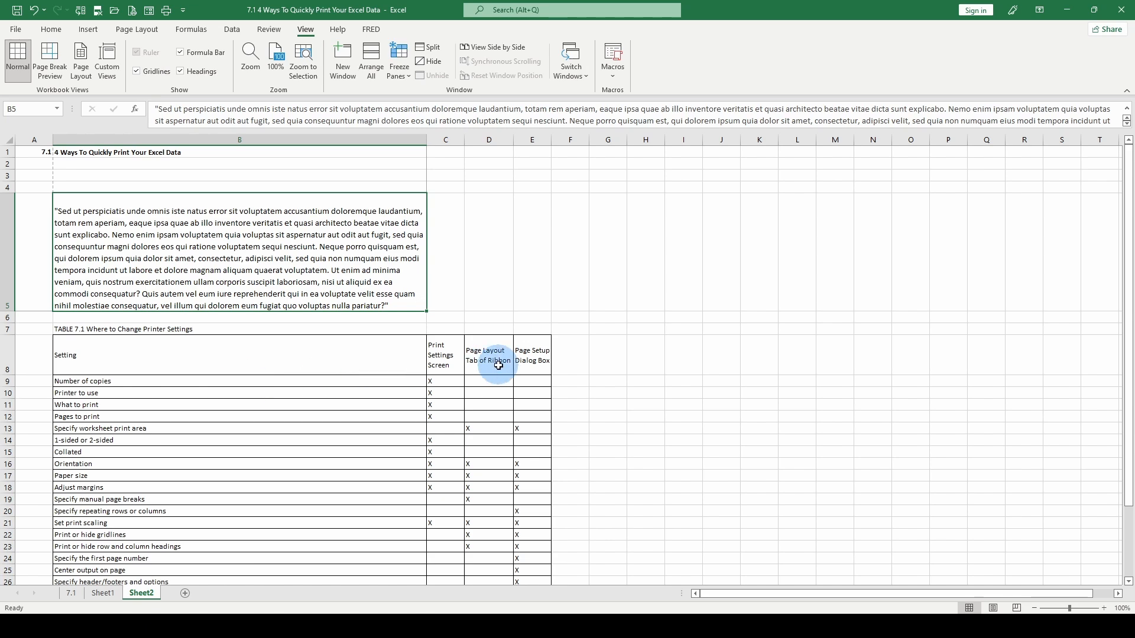
# Look over the printer settings table and switch the worksheet to Page Break Preview.
pyautogui.scroll(-2, 530, 469)
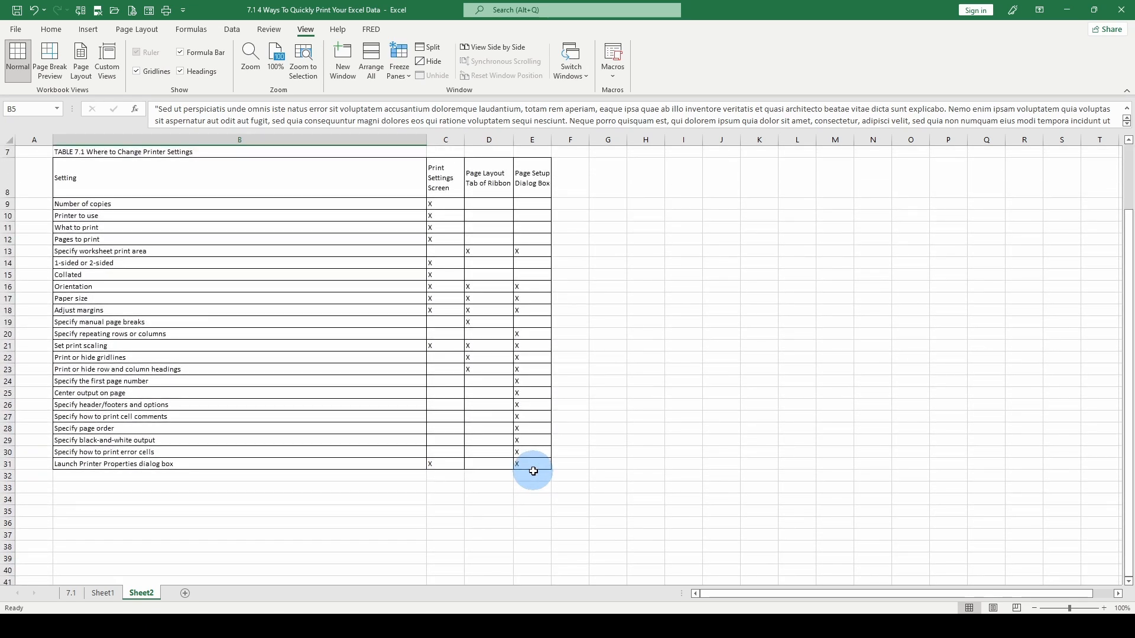
pyautogui.scroll(2, 533, 471)
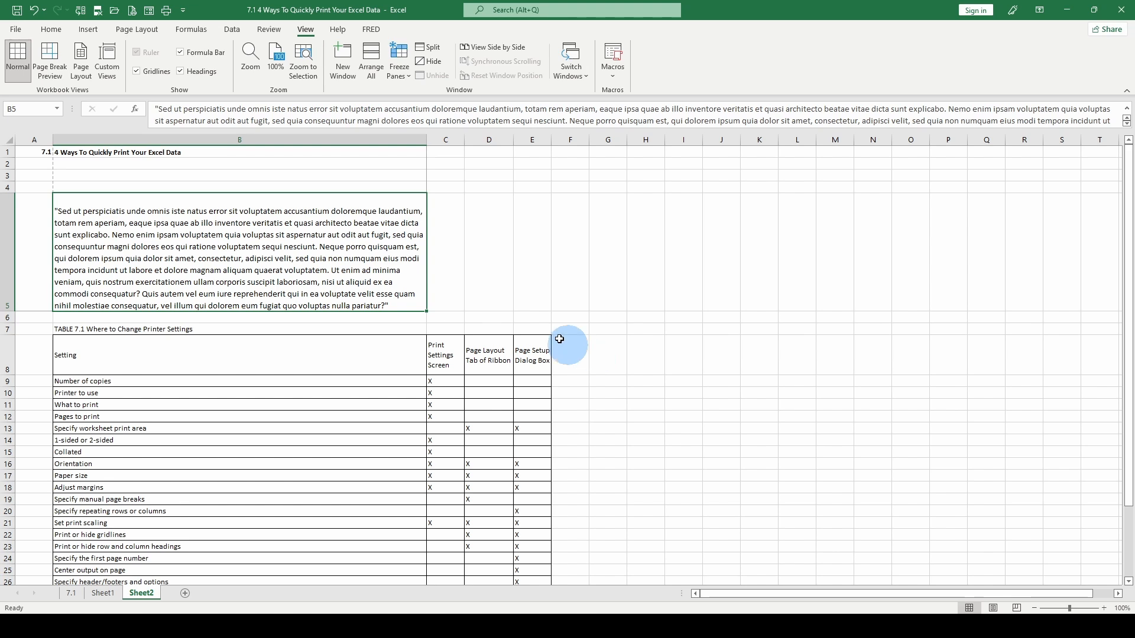
pyautogui.click(52, 61)
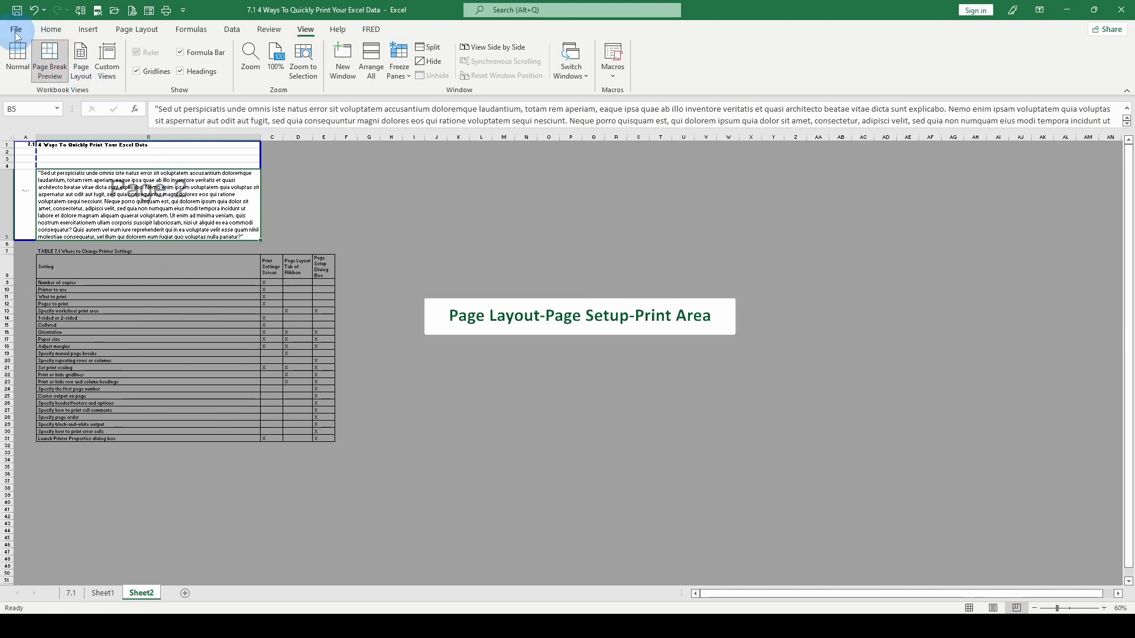
# Clear the worksheet's print area.
pyautogui.click(47, 33)
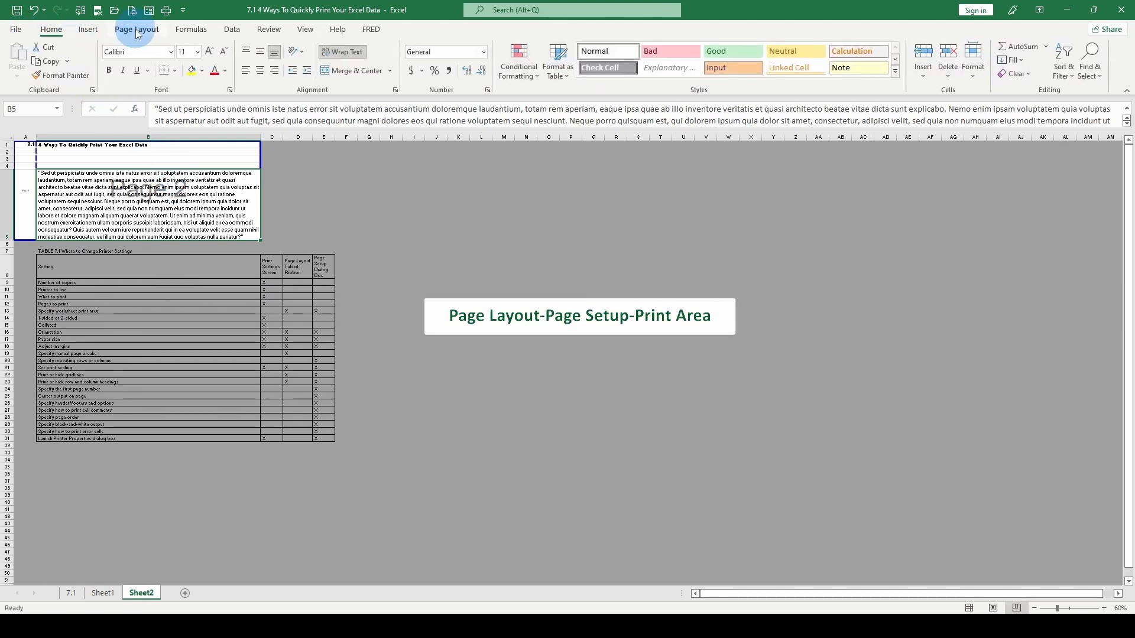
pyautogui.click(136, 31)
pyautogui.click(189, 68)
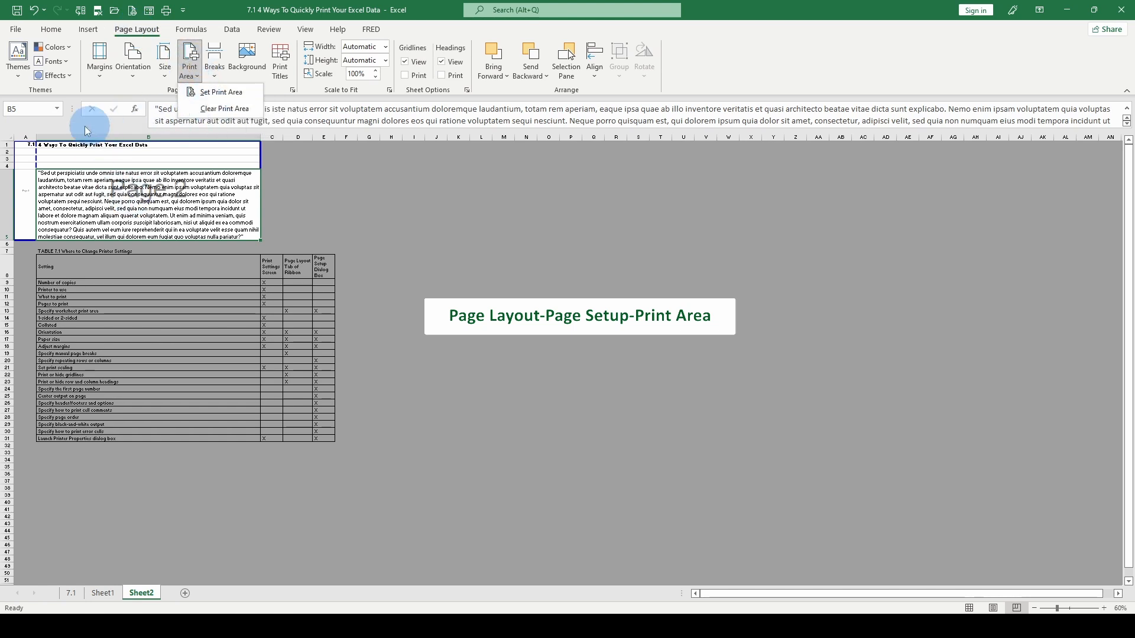
pyautogui.click(211, 110)
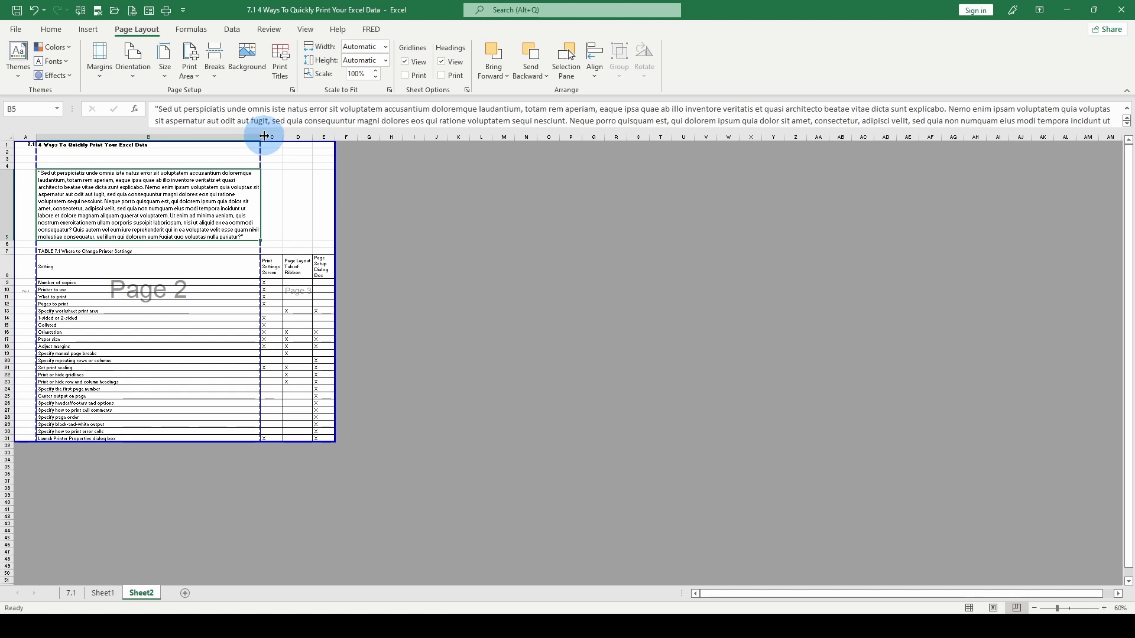
# Narrow column B until columns A to E fit on a single page width.
pyautogui.moveTo(260, 137); pyautogui.dragTo(238, 142)
pyautogui.moveTo(128, 159); pyautogui.dragTo(111, 159)
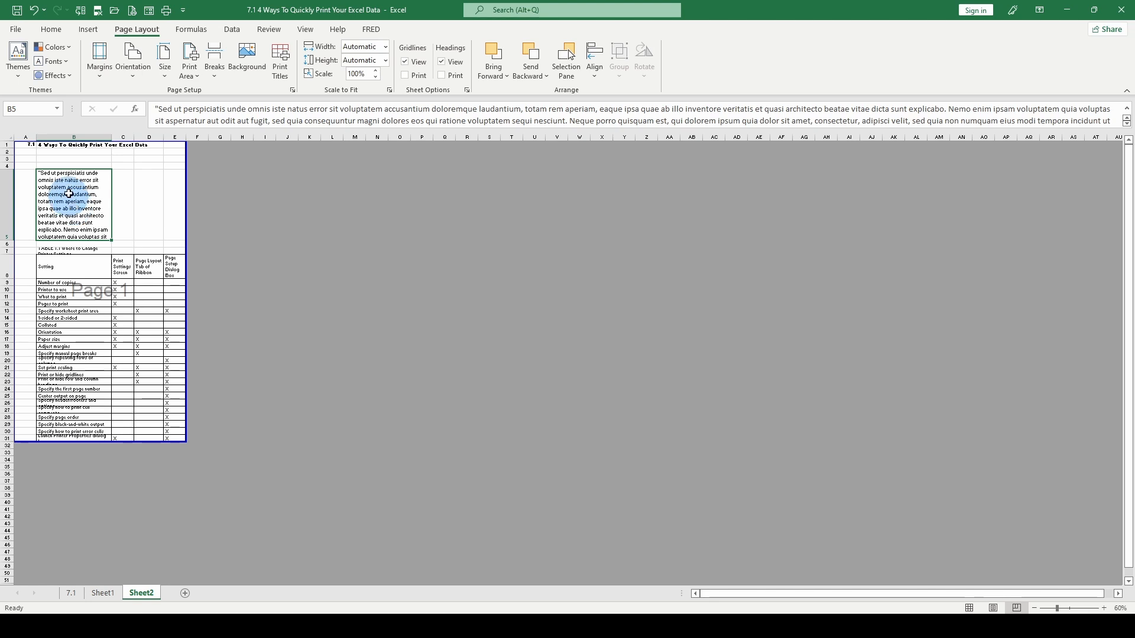
pyautogui.scroll(2, 176, 55)
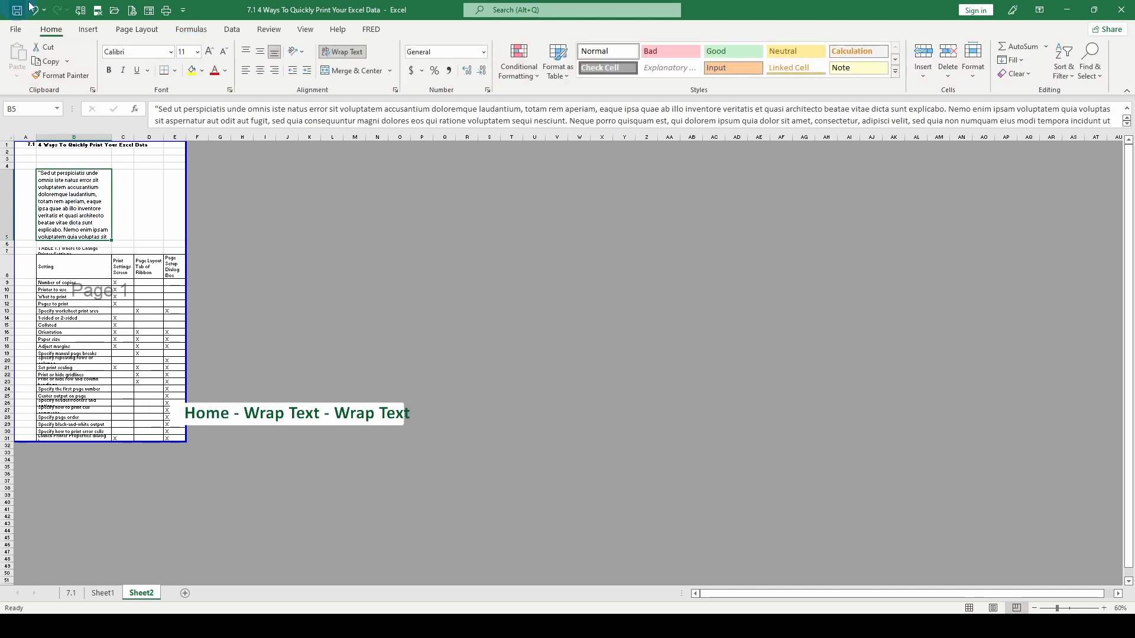
# Reapply Wrap Text to the paragraph in cell B5 so its row grows, and inspect the resulting page break.
pyautogui.click(340, 53)
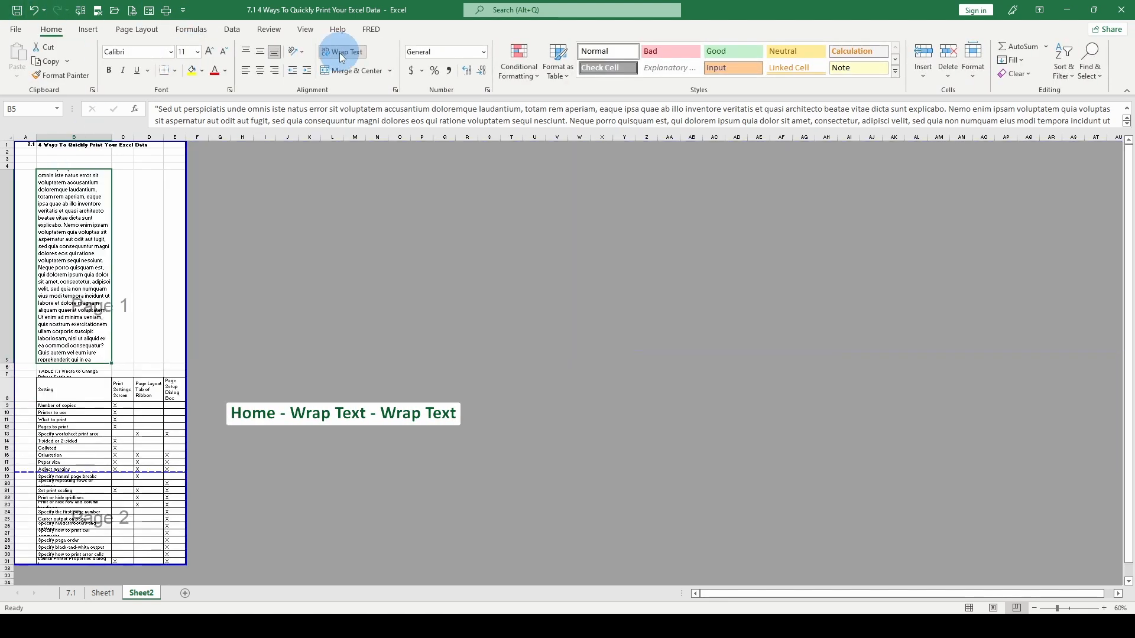
pyautogui.scroll(-3, 107, 308)
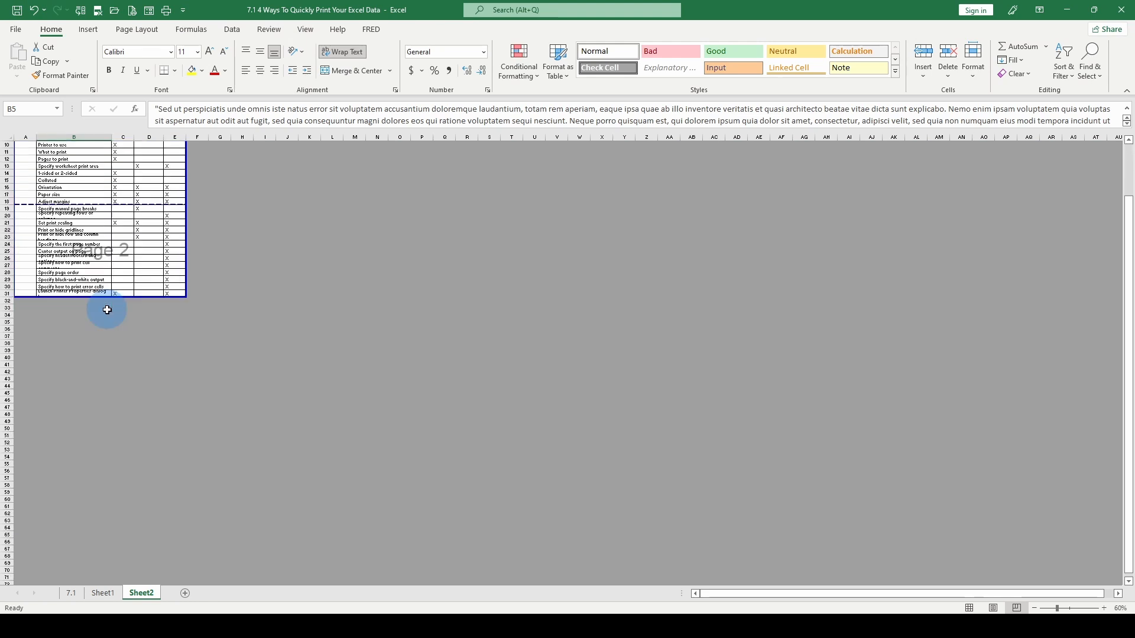
pyautogui.scroll(3, 106, 310)
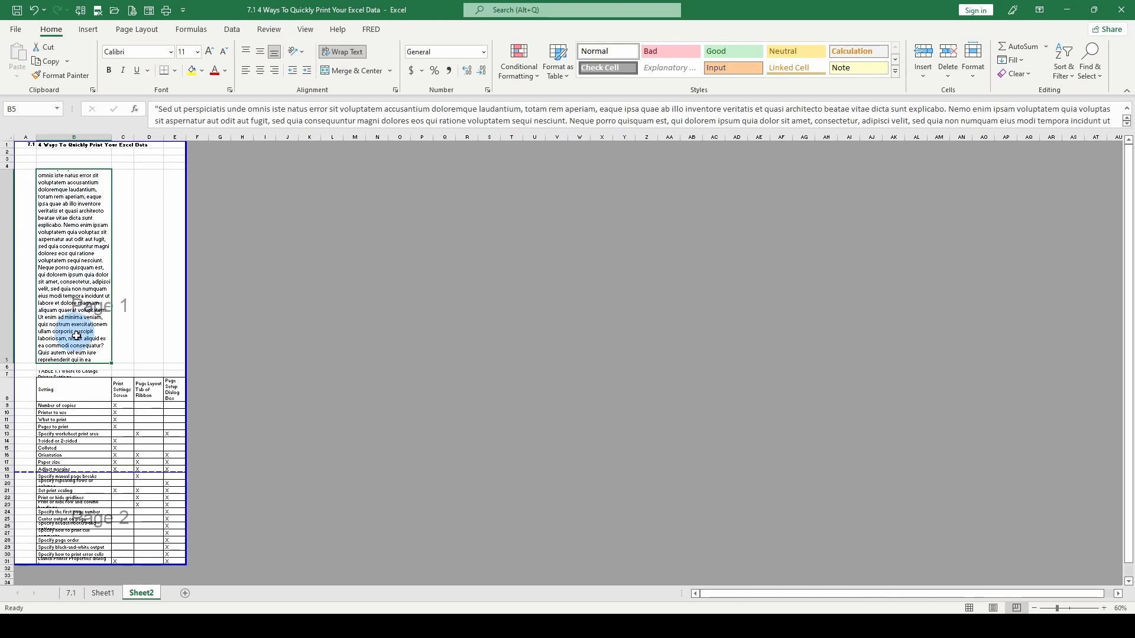
pyautogui.scroll(-3, 76, 335)
pyautogui.scroll(3, 82, 279)
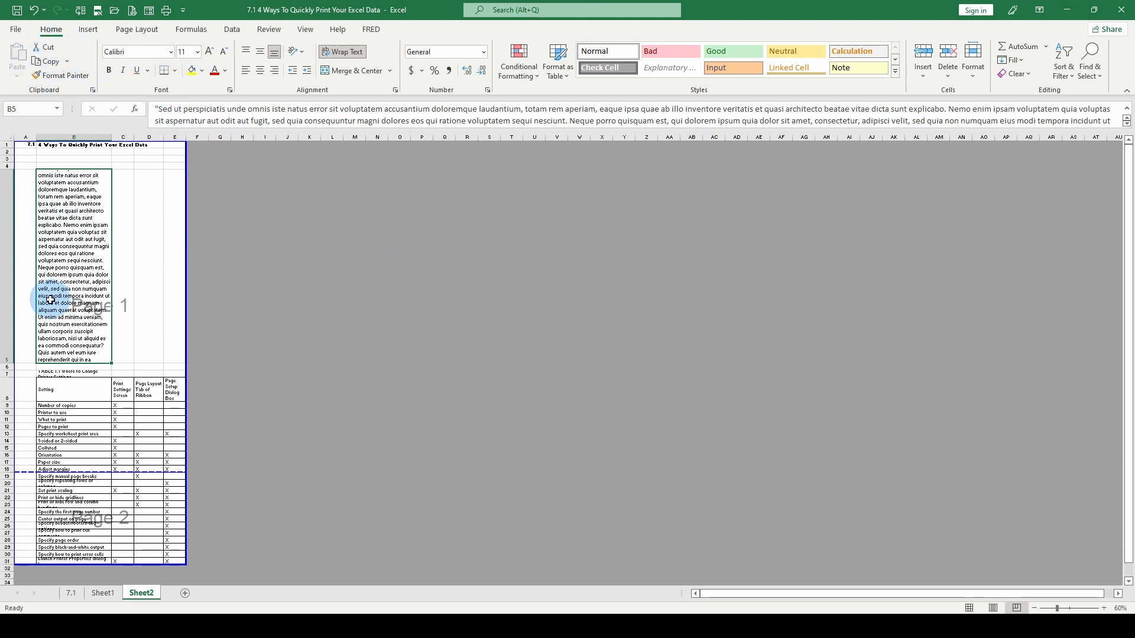
# Open the custom margins settings and review the Page, Margins, Header/Footer and Sheet options in Page Setup.
pyautogui.click(143, 32)
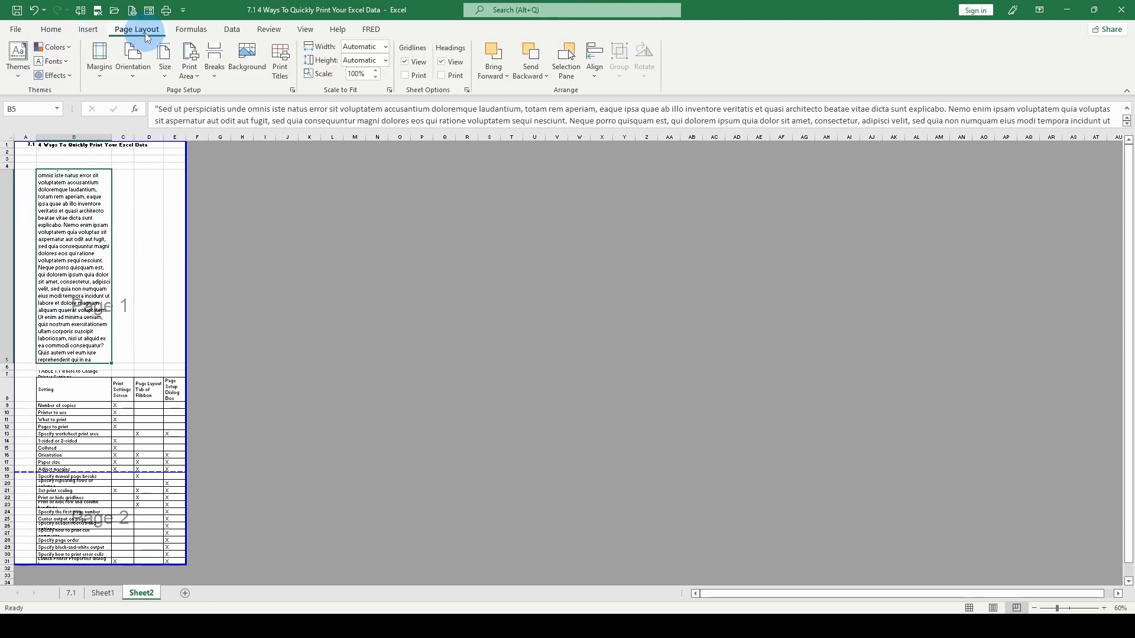
pyautogui.click(98, 61)
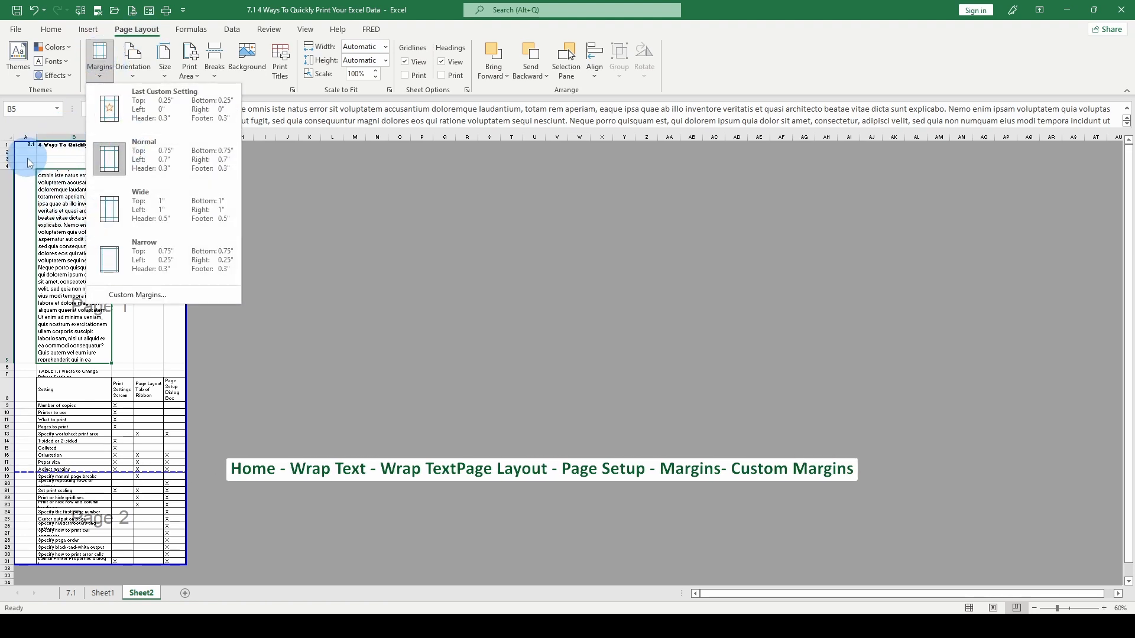
pyautogui.click(141, 295)
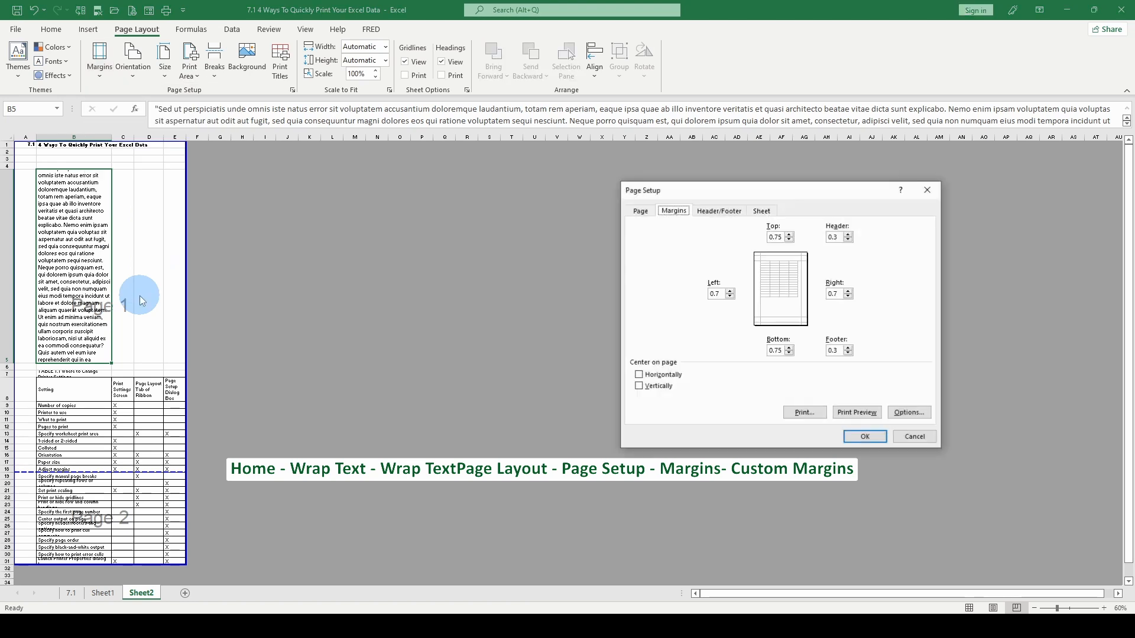
pyautogui.moveTo(743, 196); pyautogui.dragTo(389, 182)
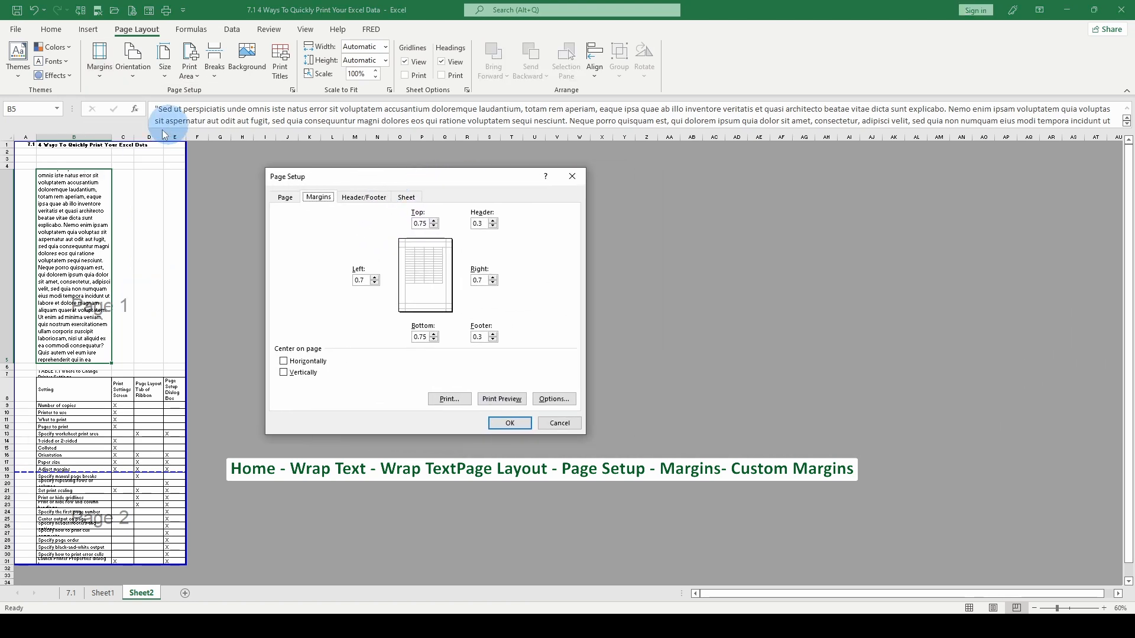
pyautogui.click(284, 197)
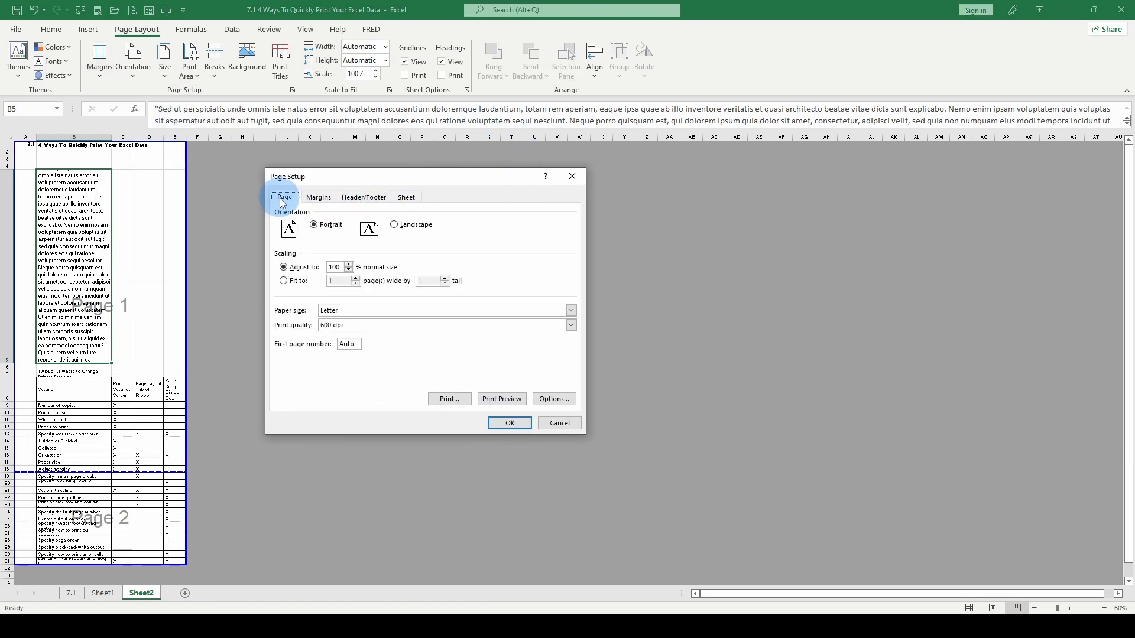
pyautogui.click(317, 198)
pyautogui.click(371, 199)
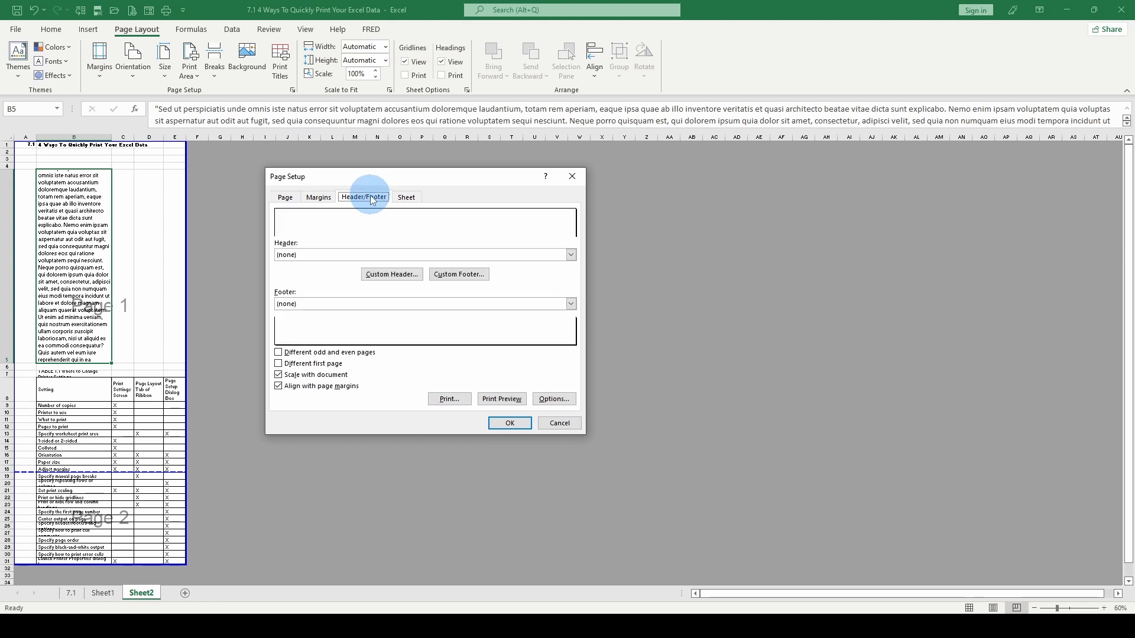
pyautogui.click(406, 198)
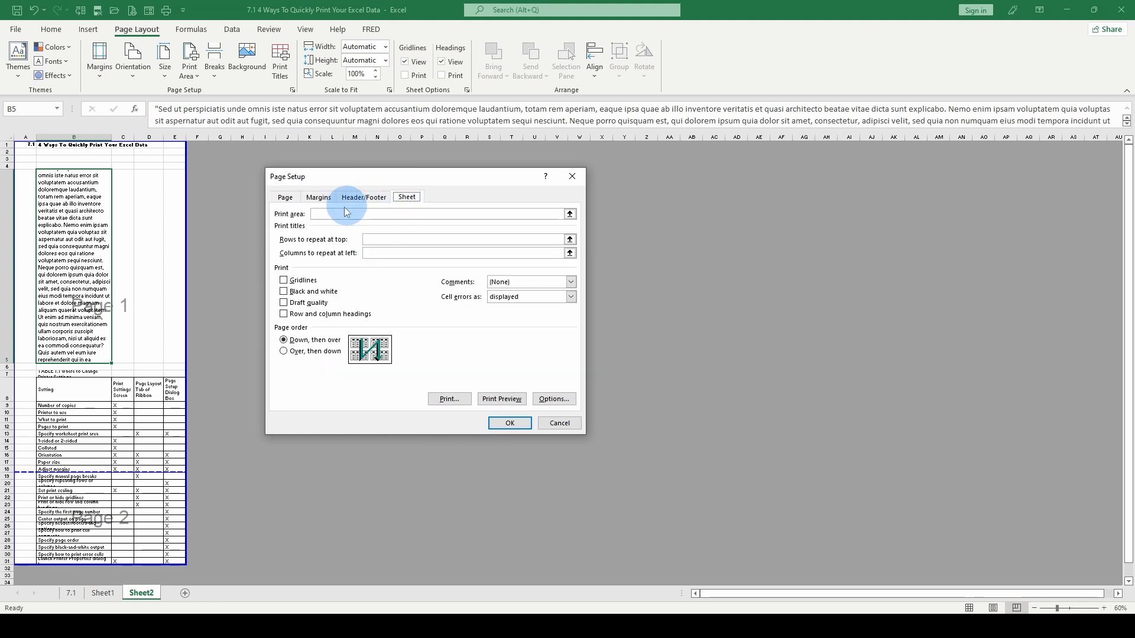
pyautogui.click(320, 200)
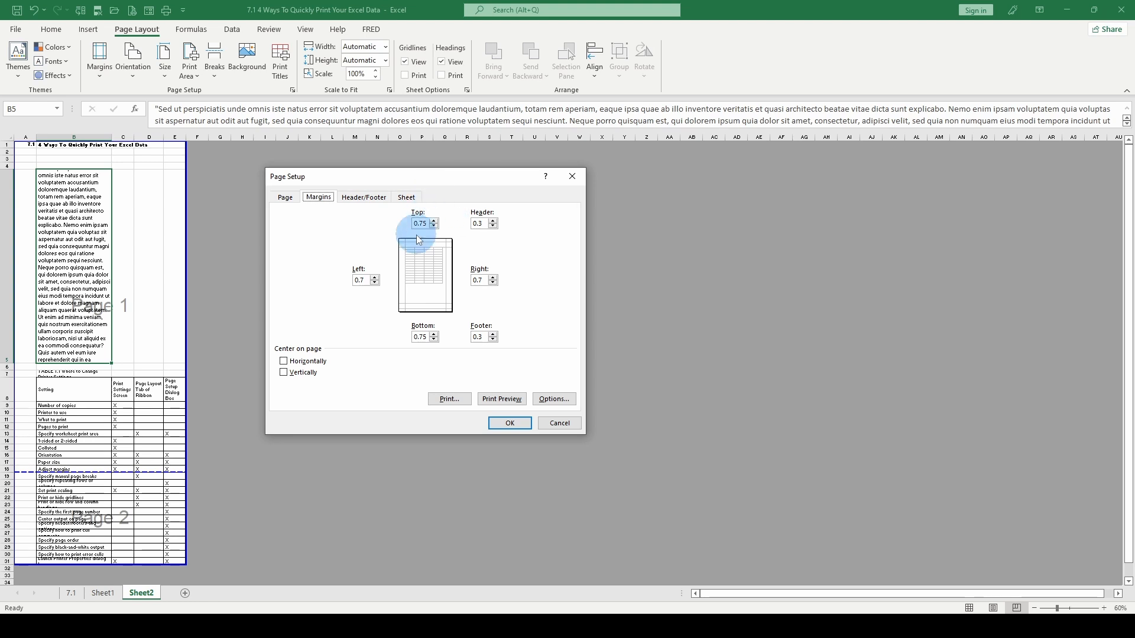
# Set the top, bottom, left and right page margins to 0 and apply them.
pyautogui.moveTo(419, 222); pyautogui.dragTo(429, 225)
pyautogui.click(362, 281)
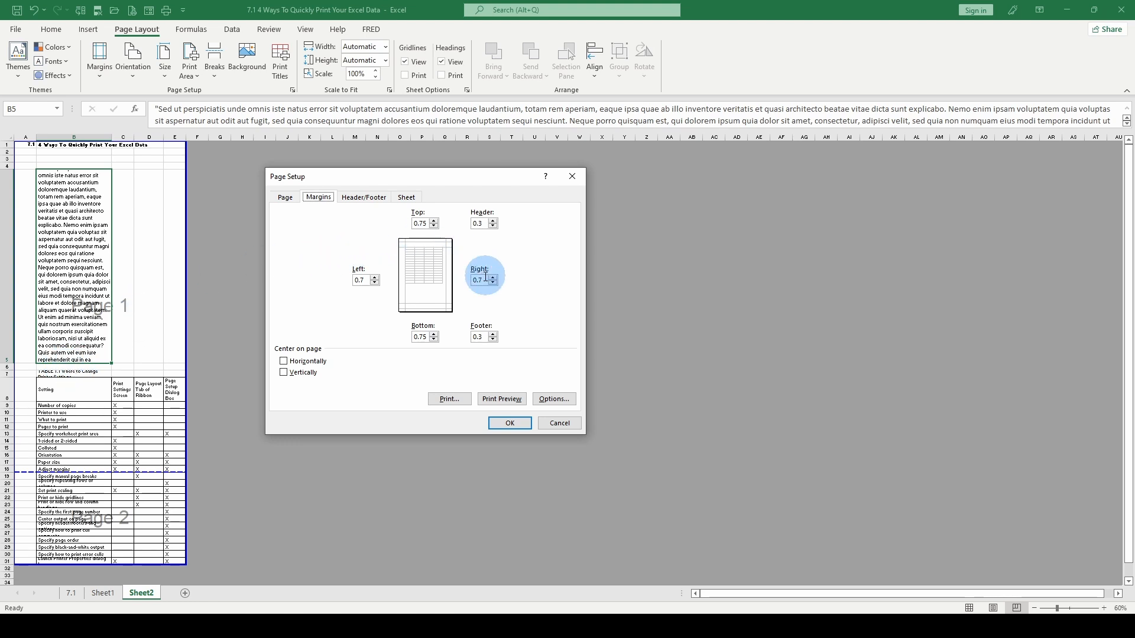
pyautogui.click(362, 281)
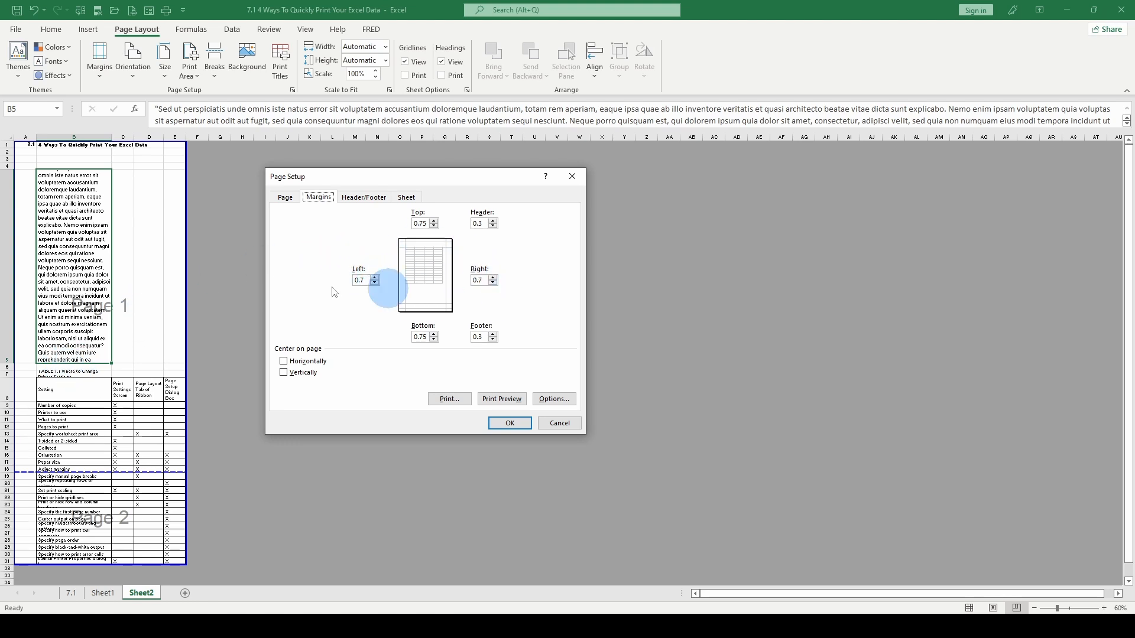
pyautogui.click(426, 226)
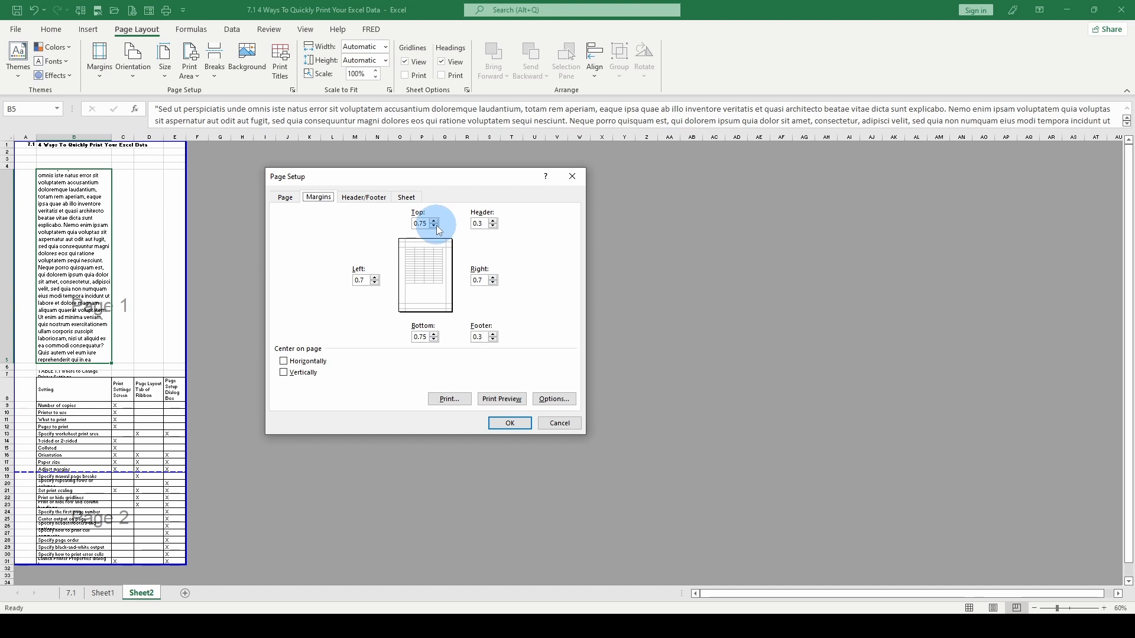
pyautogui.click(434, 226)
pyautogui.tripleClick(432, 340)
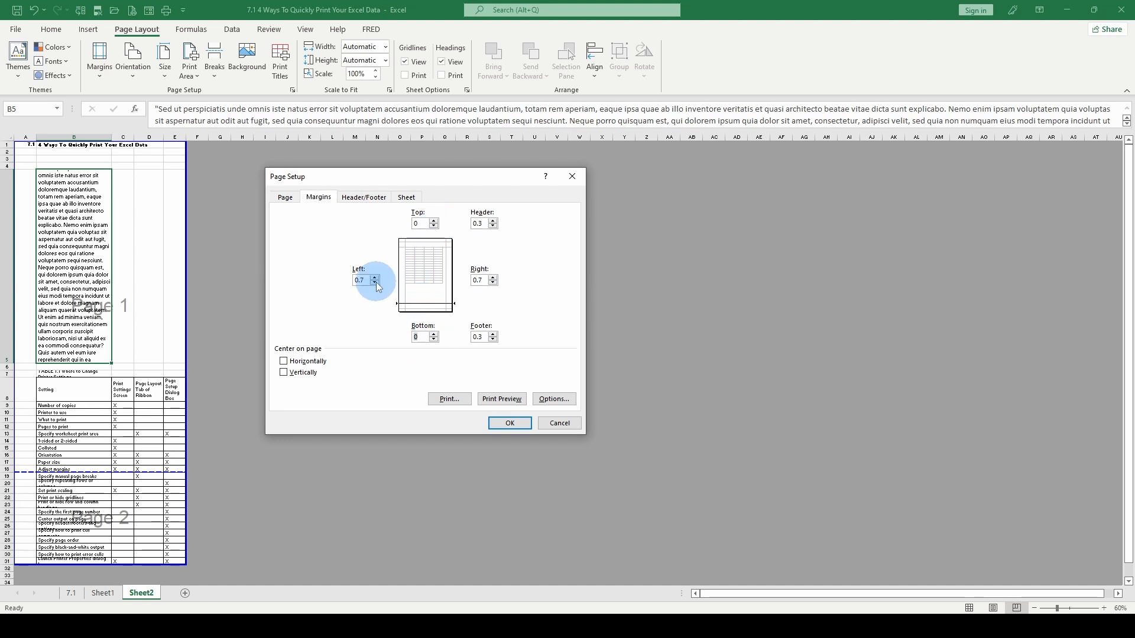
pyautogui.click(376, 283)
pyautogui.click(475, 285)
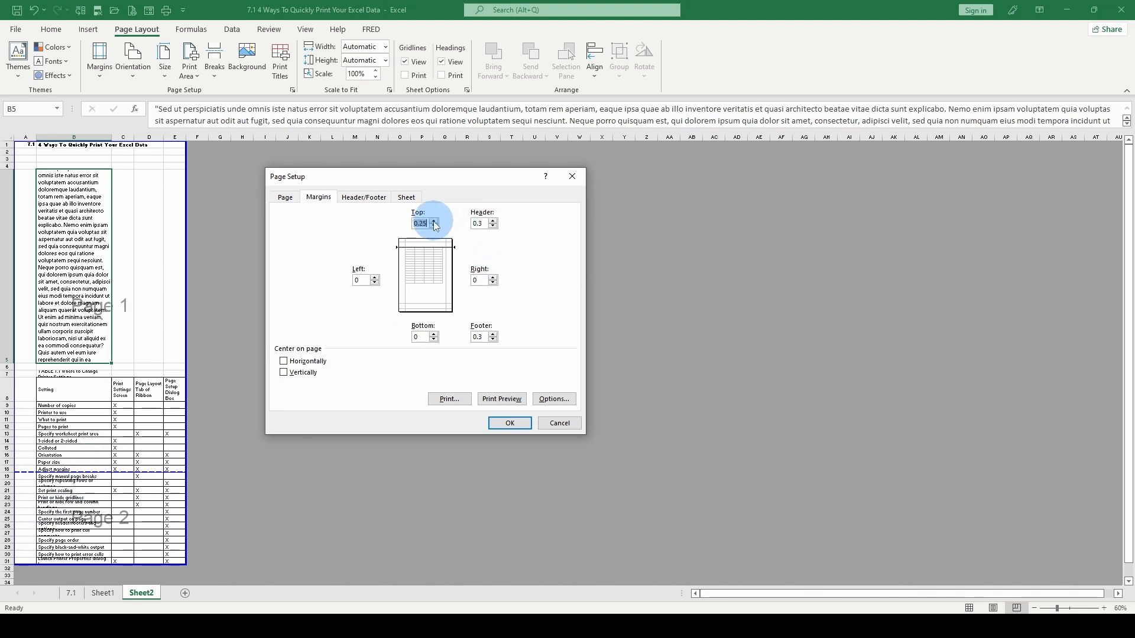
pyautogui.write('0')
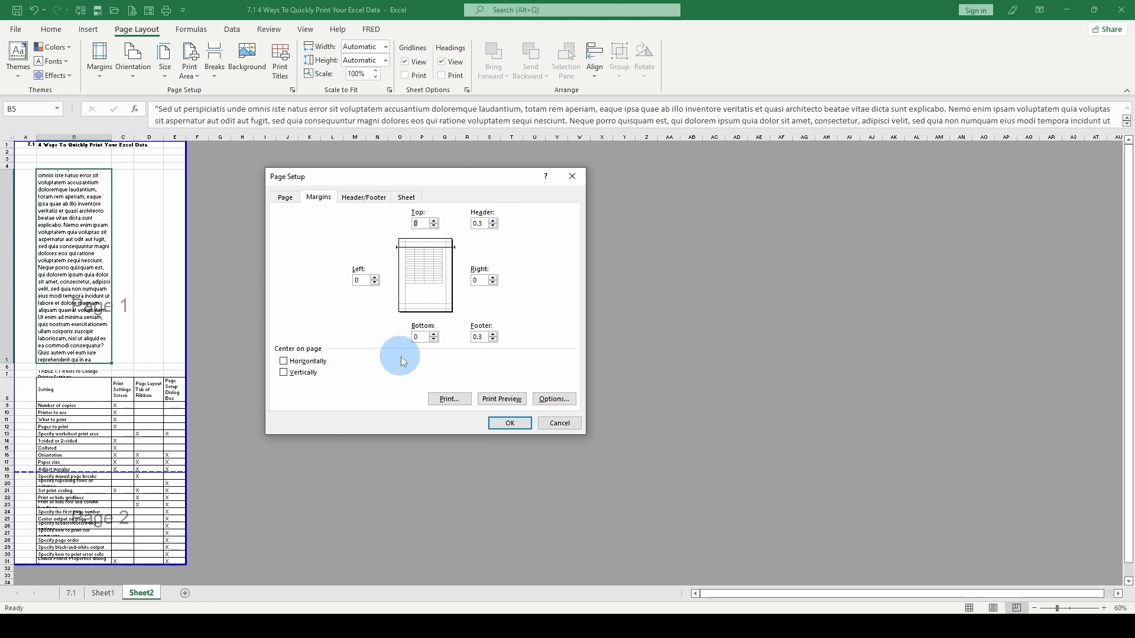
pyautogui.click(509, 423)
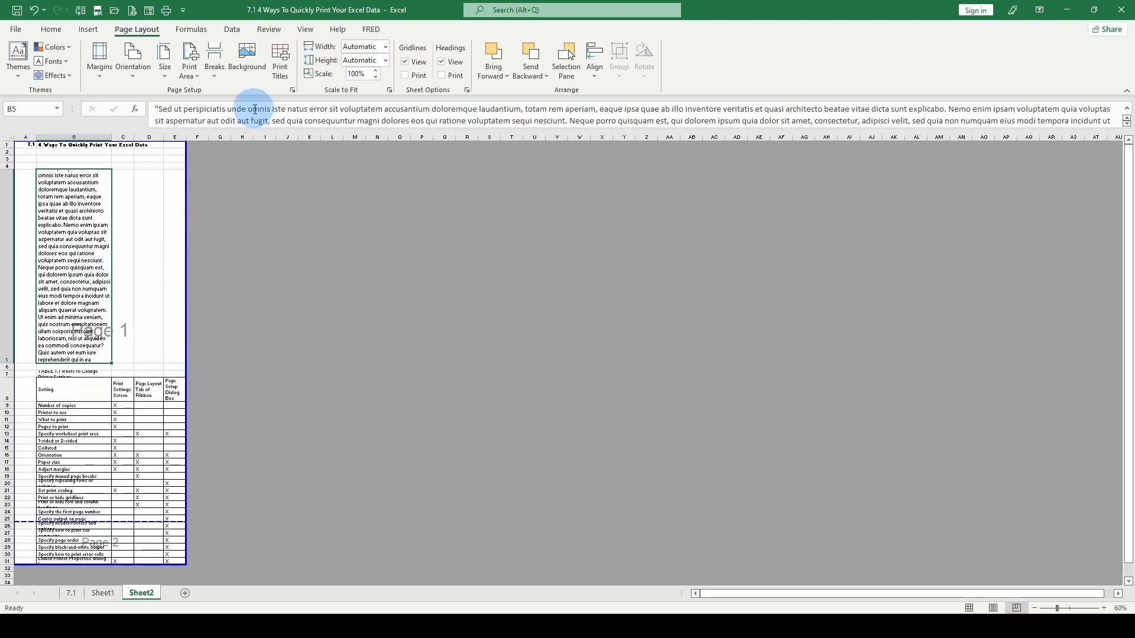
# Restore the Normal margin preset, review its values in the custom margins settings and close them without changes.
pyautogui.click(96, 77)
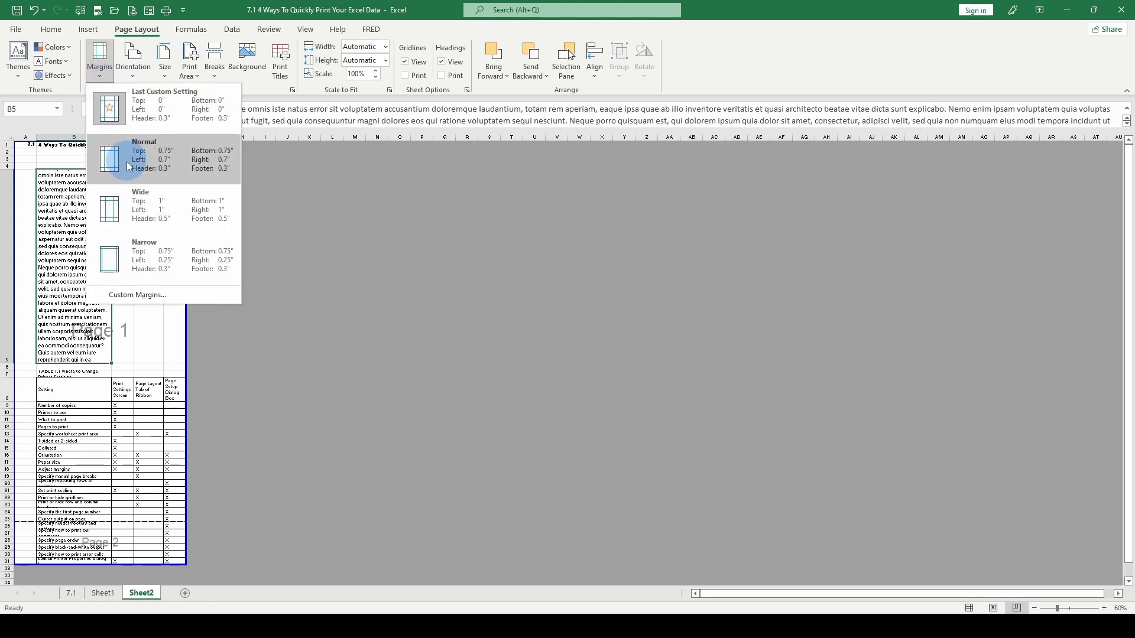
pyautogui.click(109, 169)
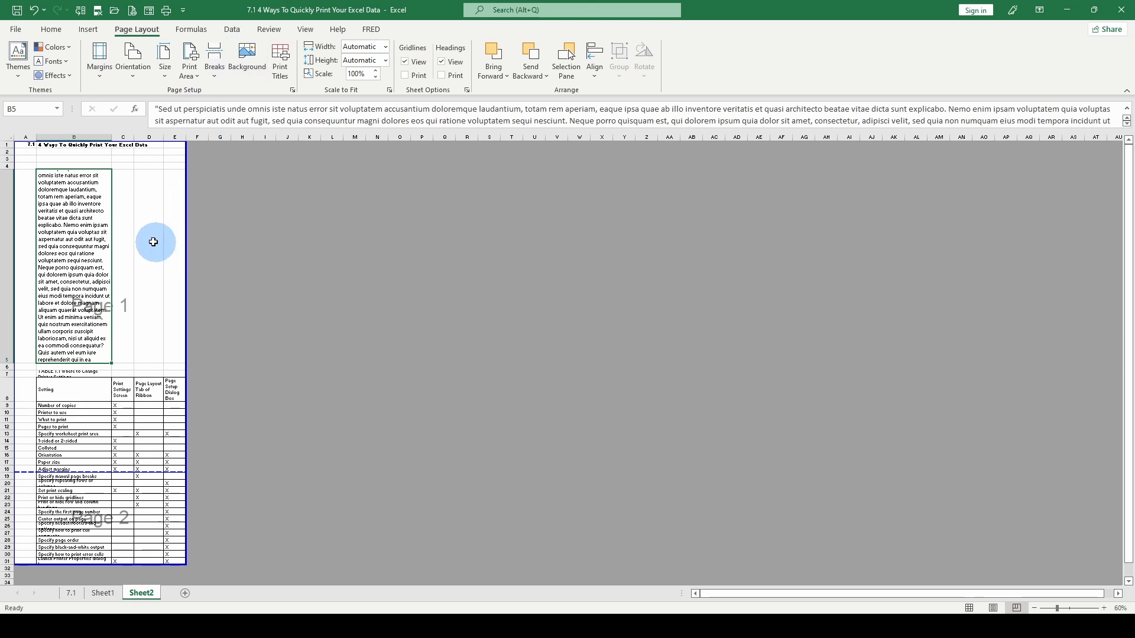
pyautogui.click(96, 80)
pyautogui.click(137, 295)
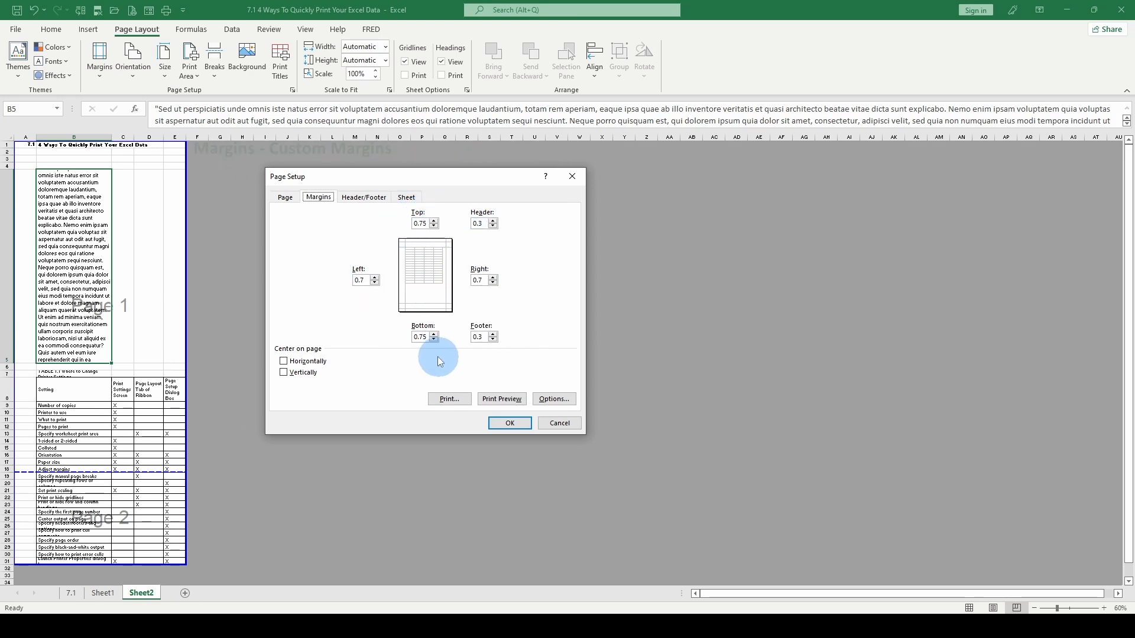
pyautogui.click(559, 424)
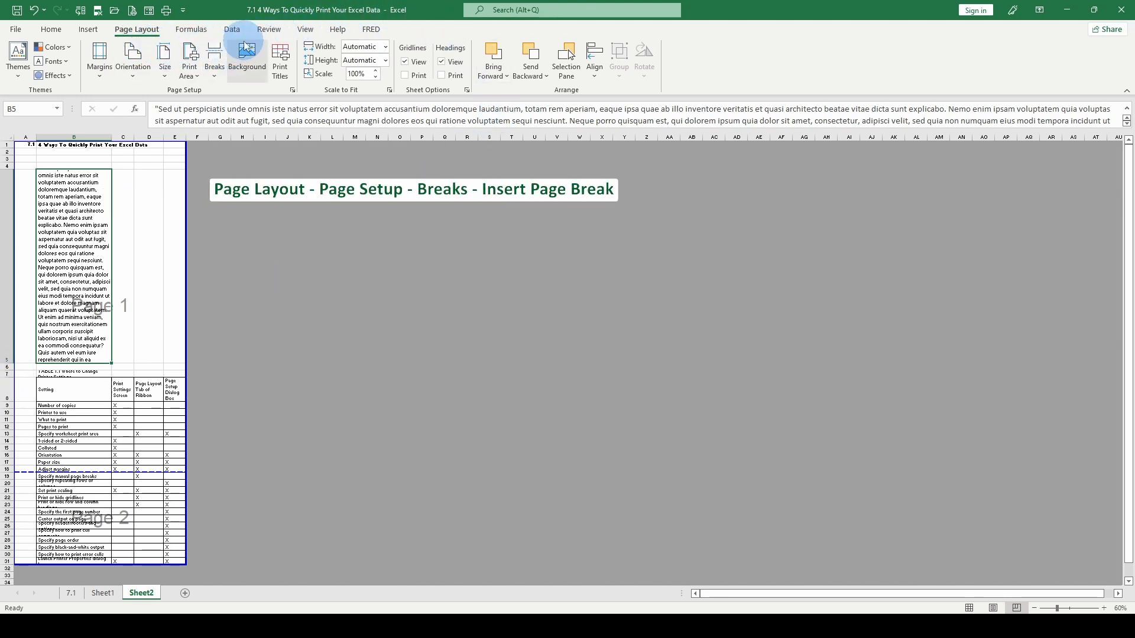
# Insert manual page breaks at cell B5 and at cell E7.
pyautogui.click(214, 59)
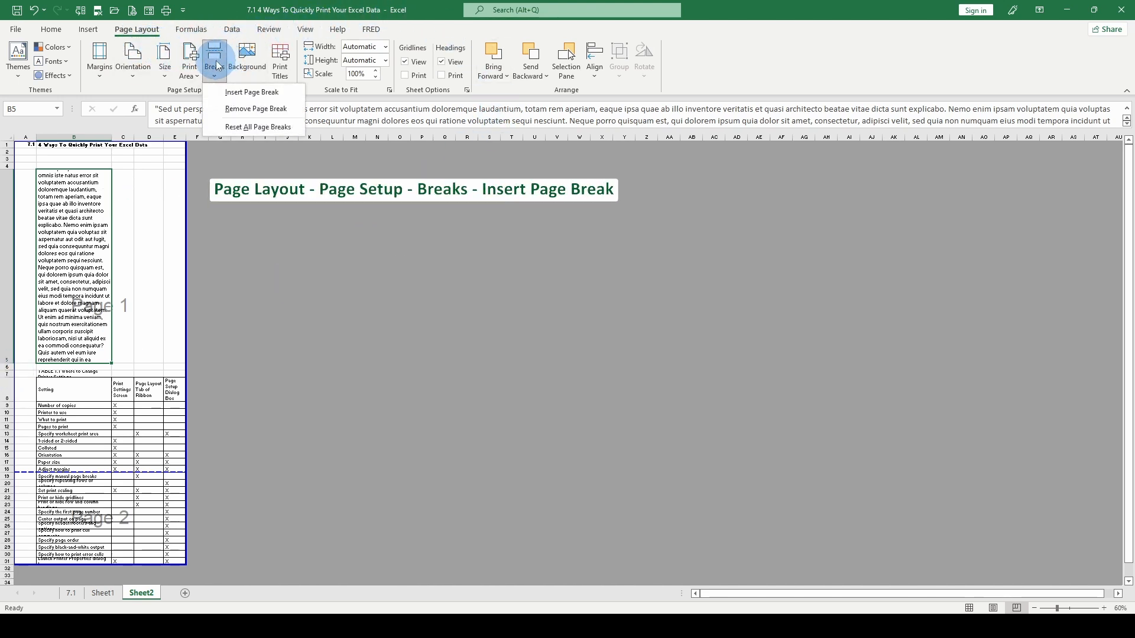
pyautogui.click(234, 95)
pyautogui.click(173, 367)
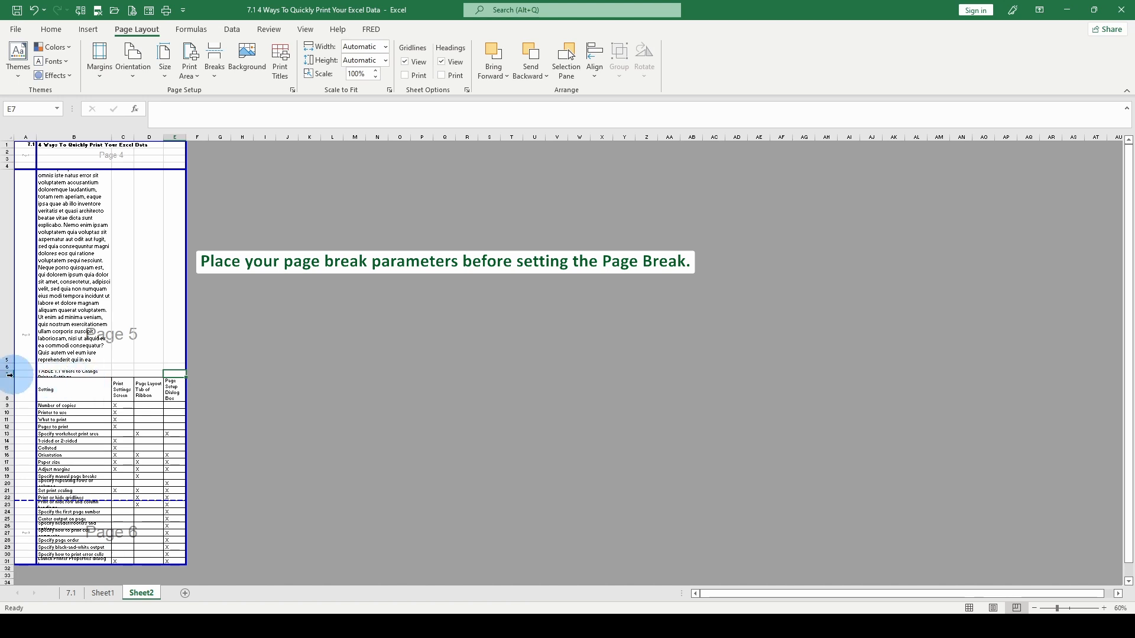
pyautogui.click(216, 73)
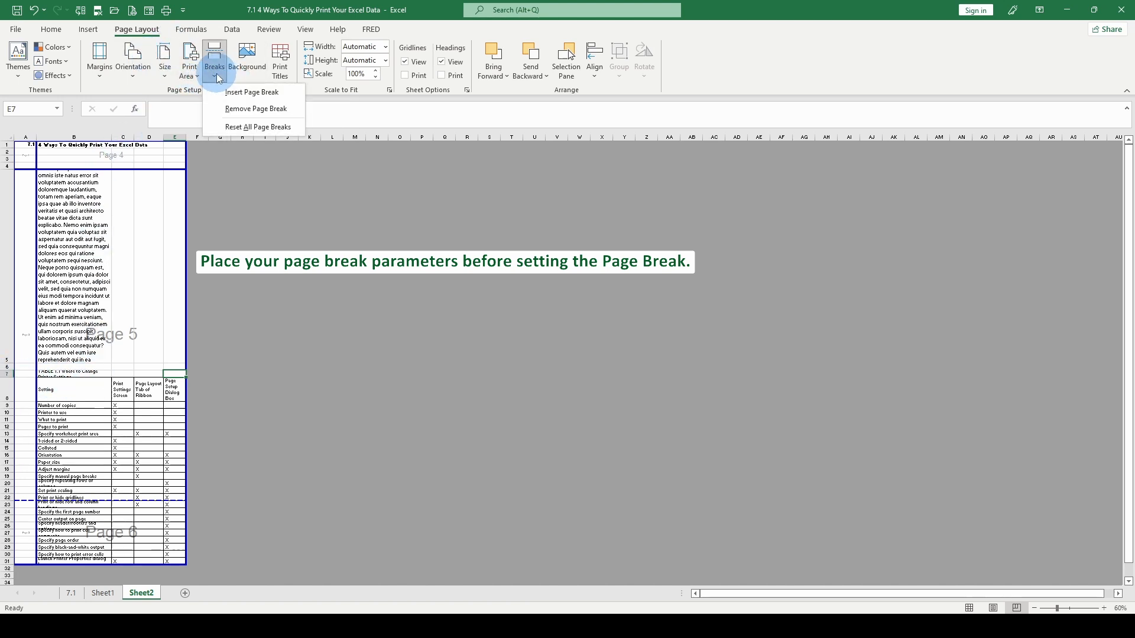
pyautogui.click(227, 113)
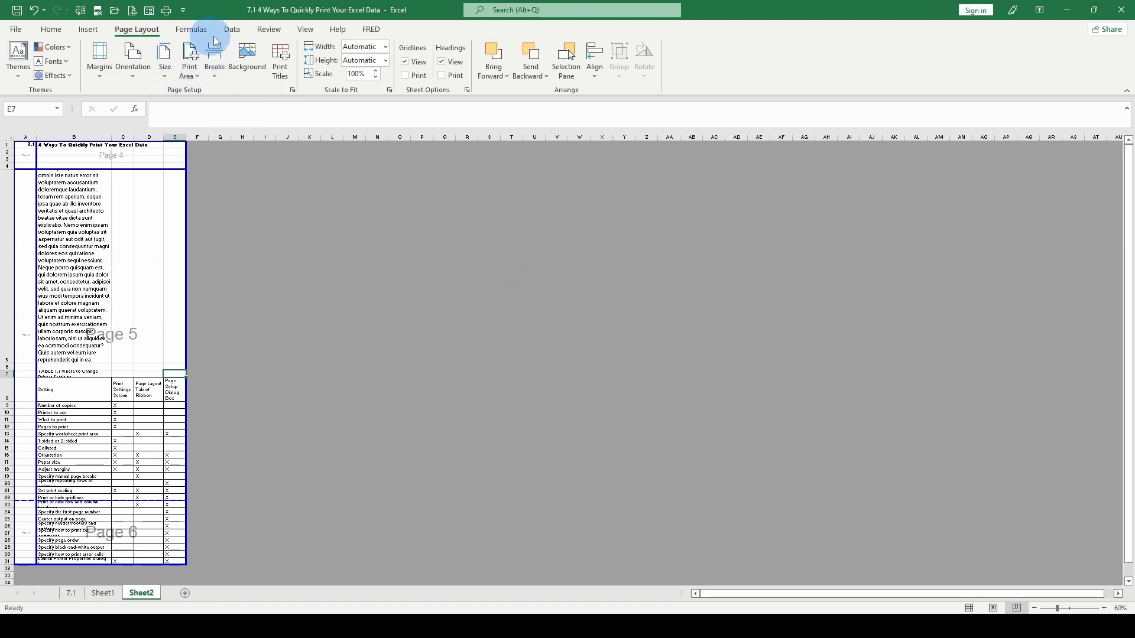
pyautogui.click(214, 72)
pyautogui.click(235, 91)
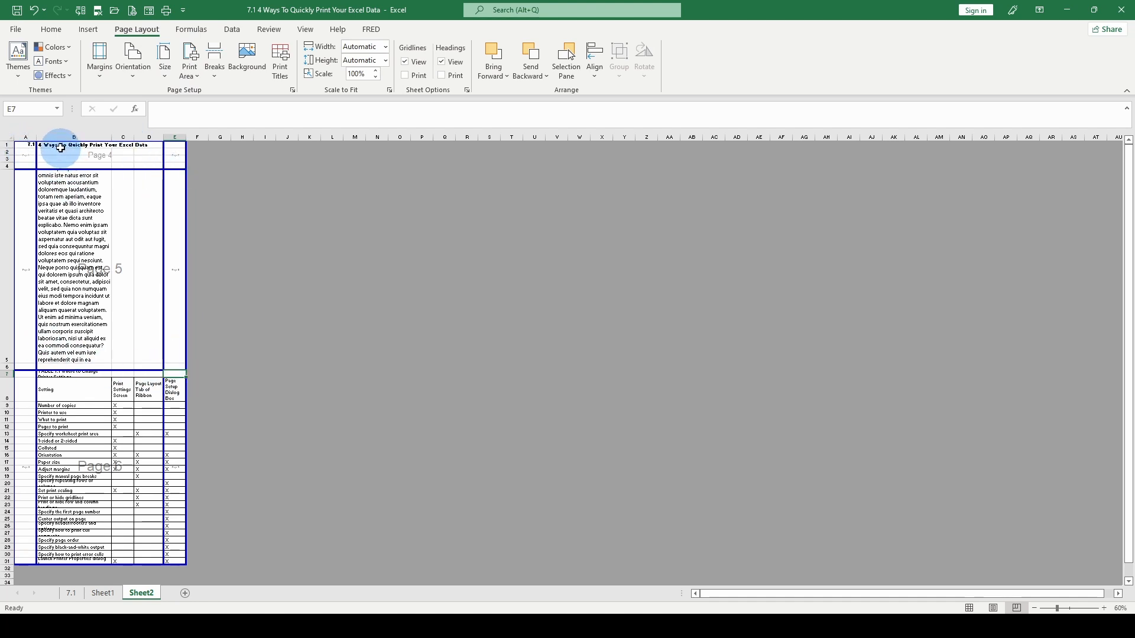
# Reset all page breaks on the worksheet.
pyautogui.click(85, 254)
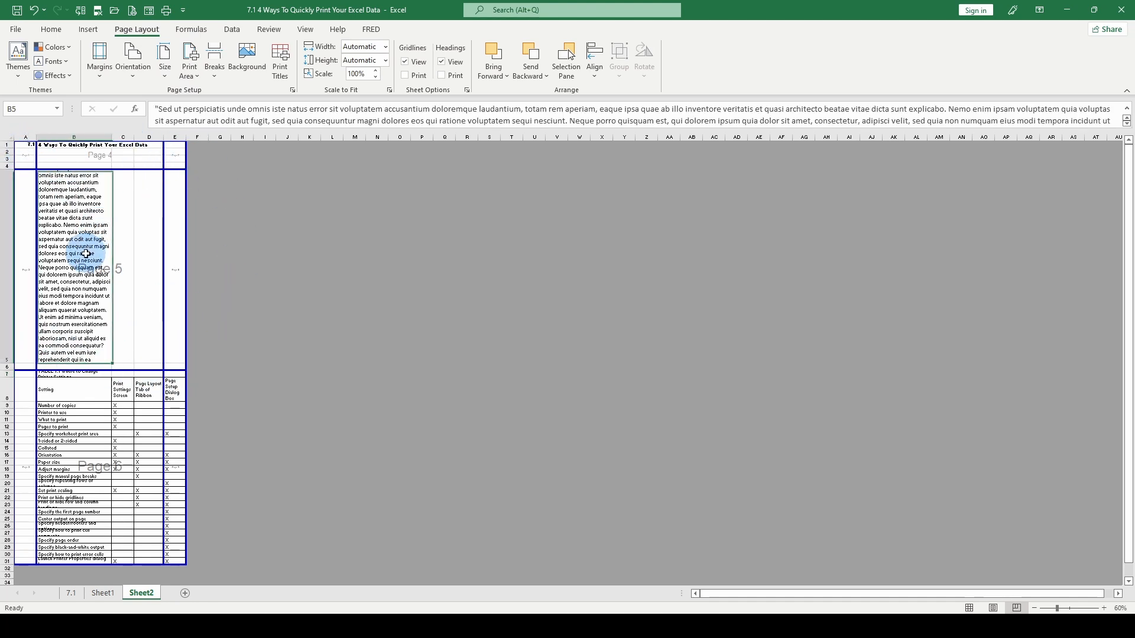
pyautogui.click(25, 159)
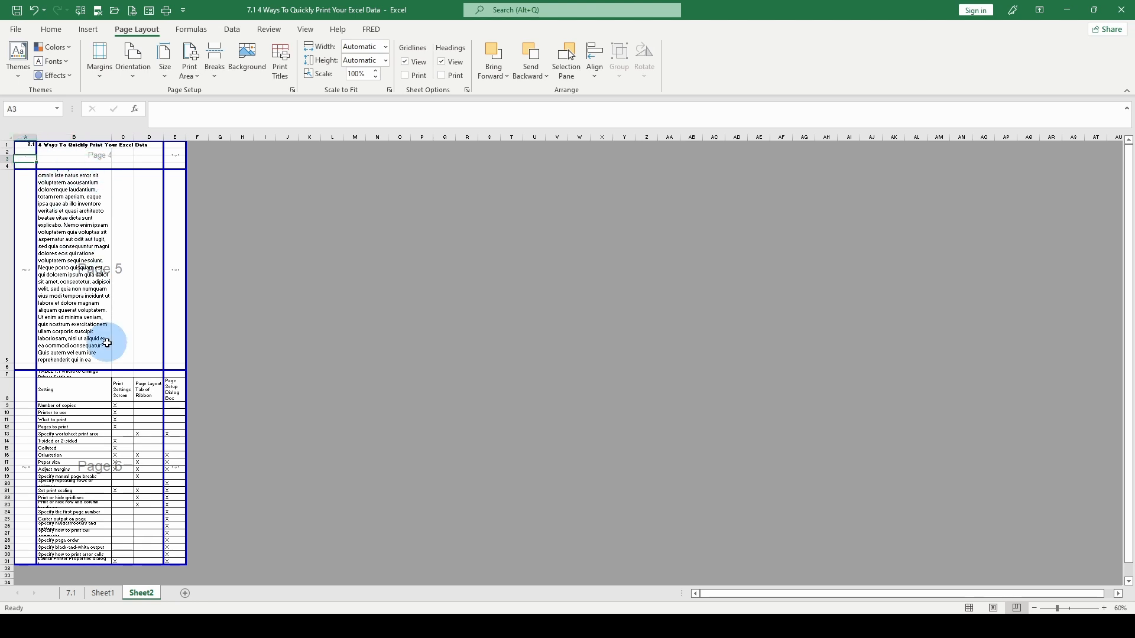
pyautogui.click(215, 69)
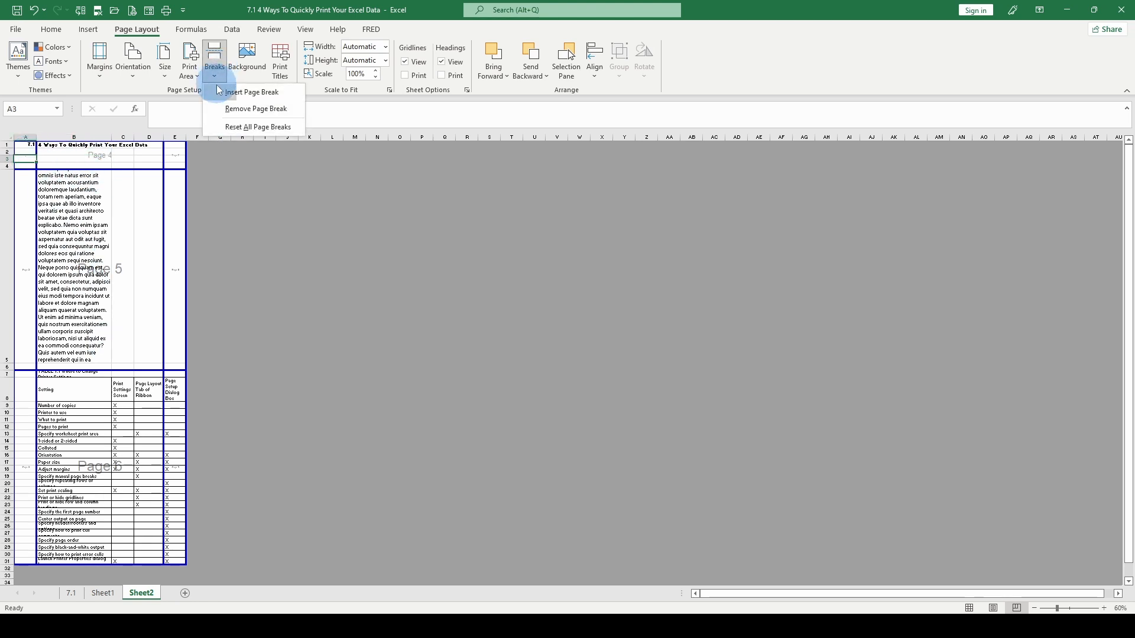
pyautogui.click(220, 96)
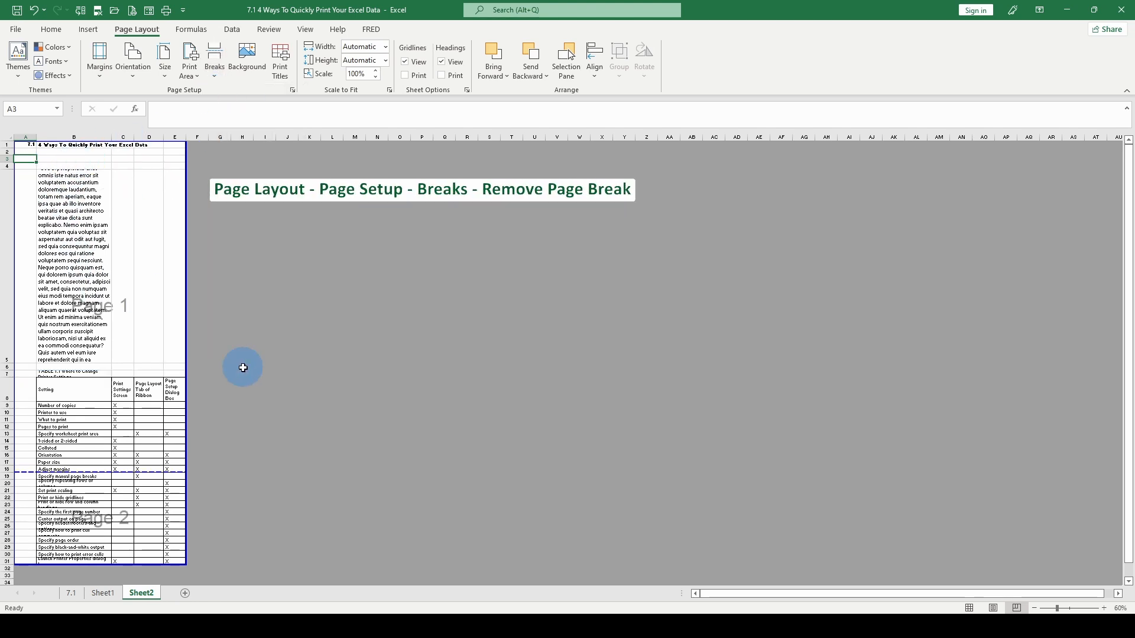
# Insert a page break above row 6 and clear it by resetting all page breaks.
pyautogui.moveTo(13, 369); pyautogui.dragTo(14, 367)
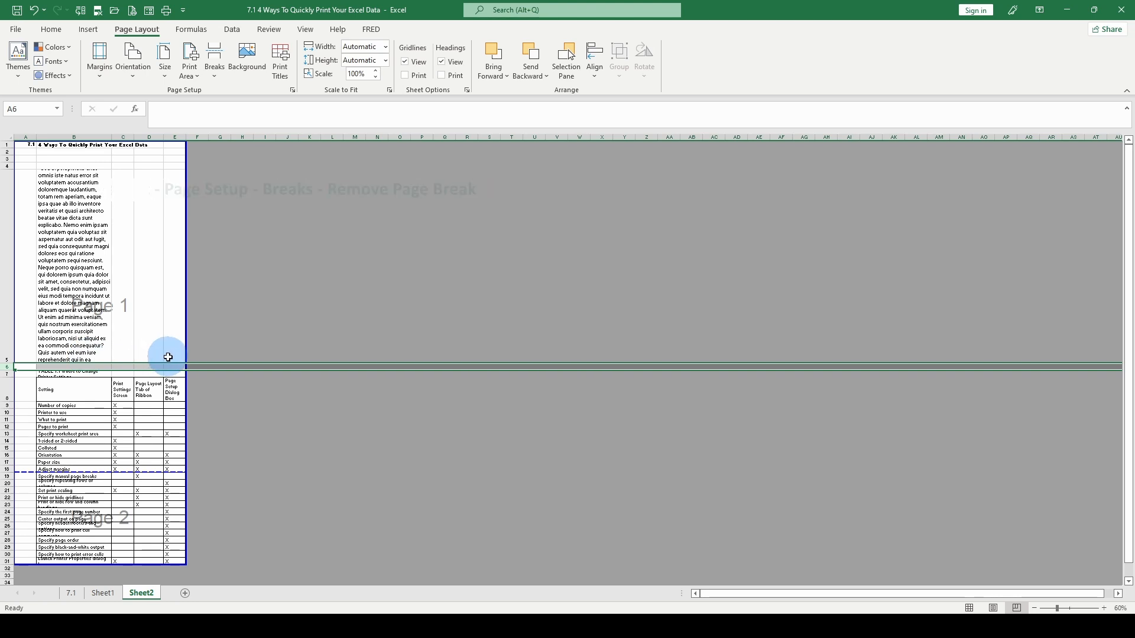
pyautogui.click(215, 67)
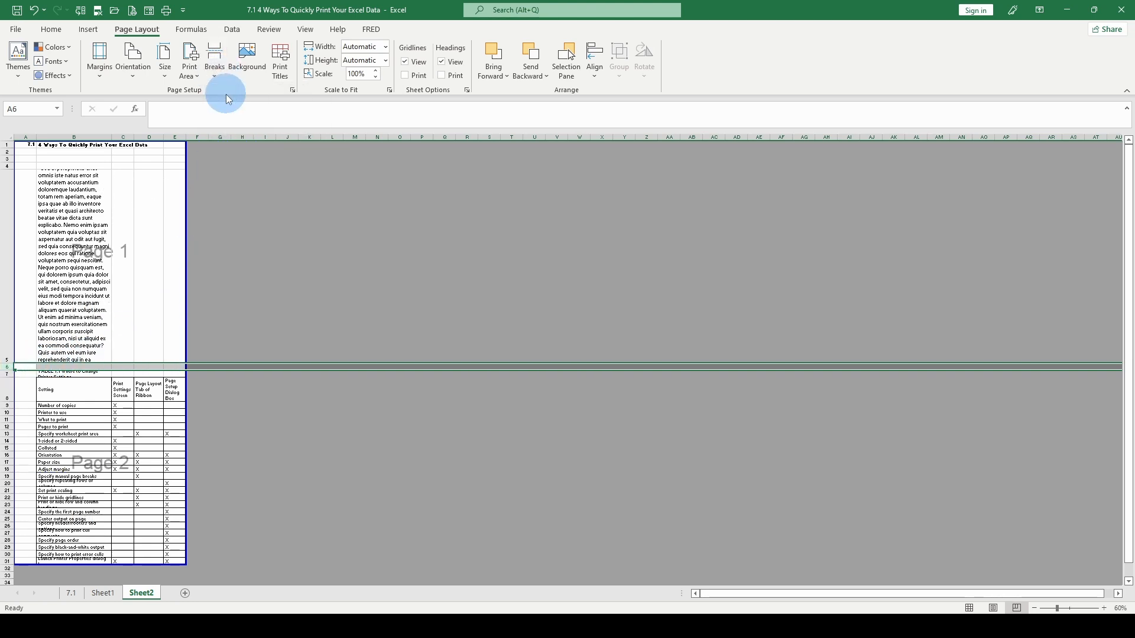
pyautogui.click(103, 390)
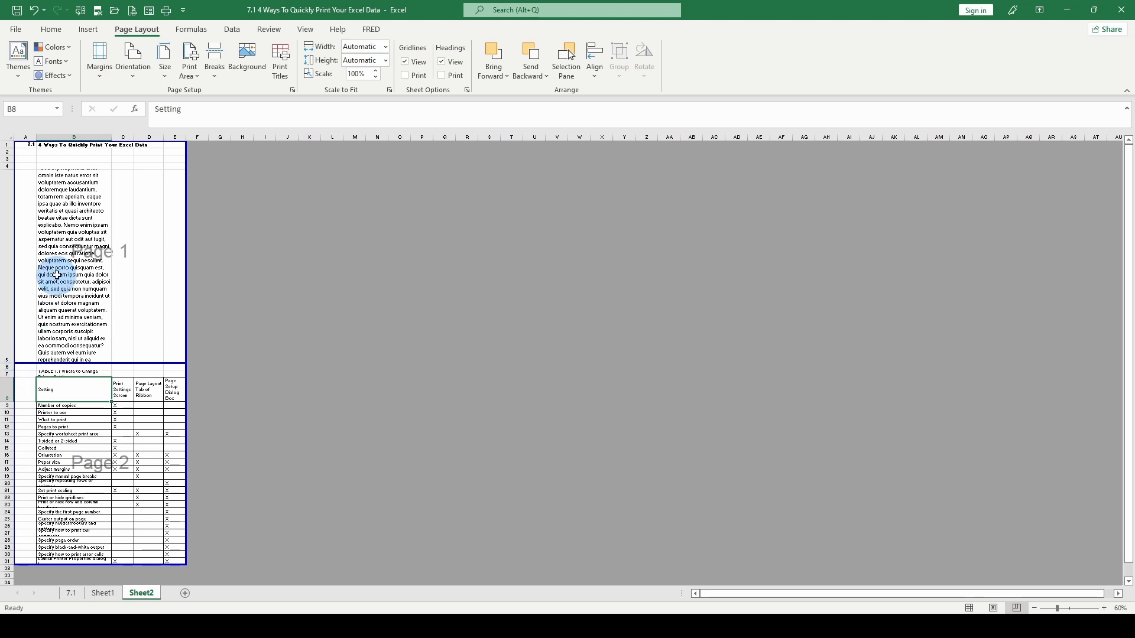
pyautogui.click(214, 68)
pyautogui.click(234, 127)
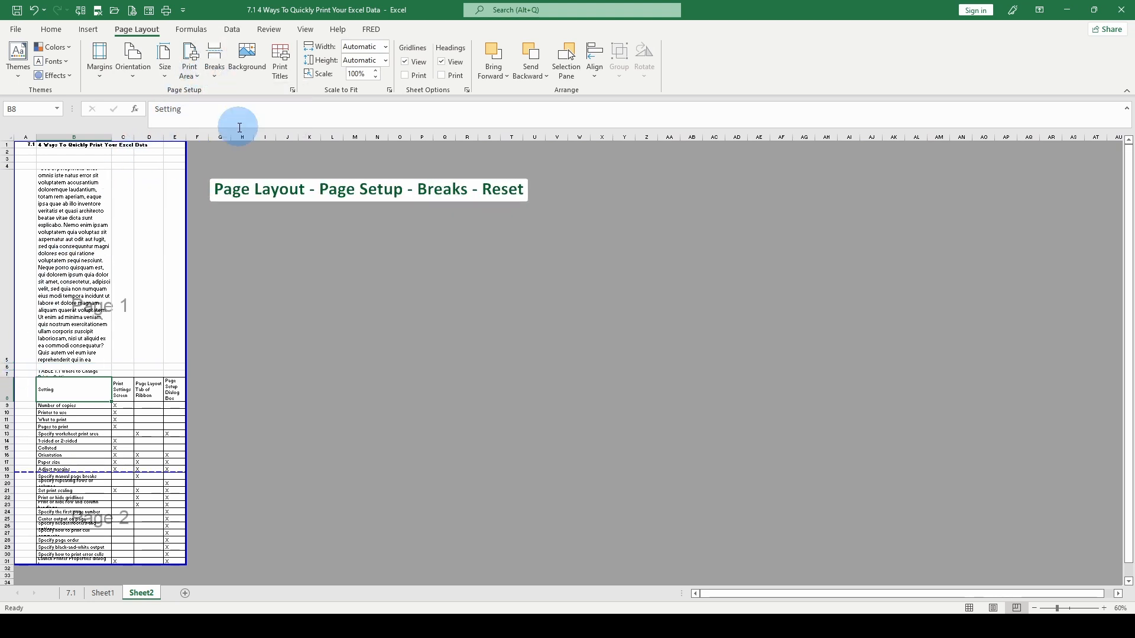
# Insert a horizontal page break above row 7 so the printer settings table starts on its own page.
pyautogui.click(6, 374)
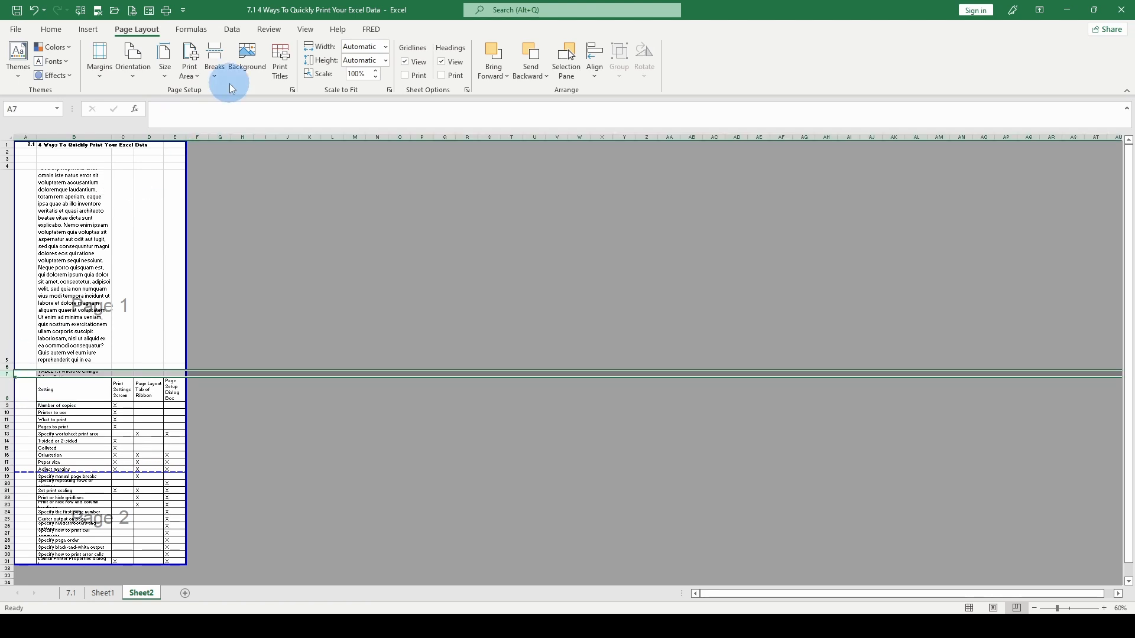
pyautogui.click(215, 76)
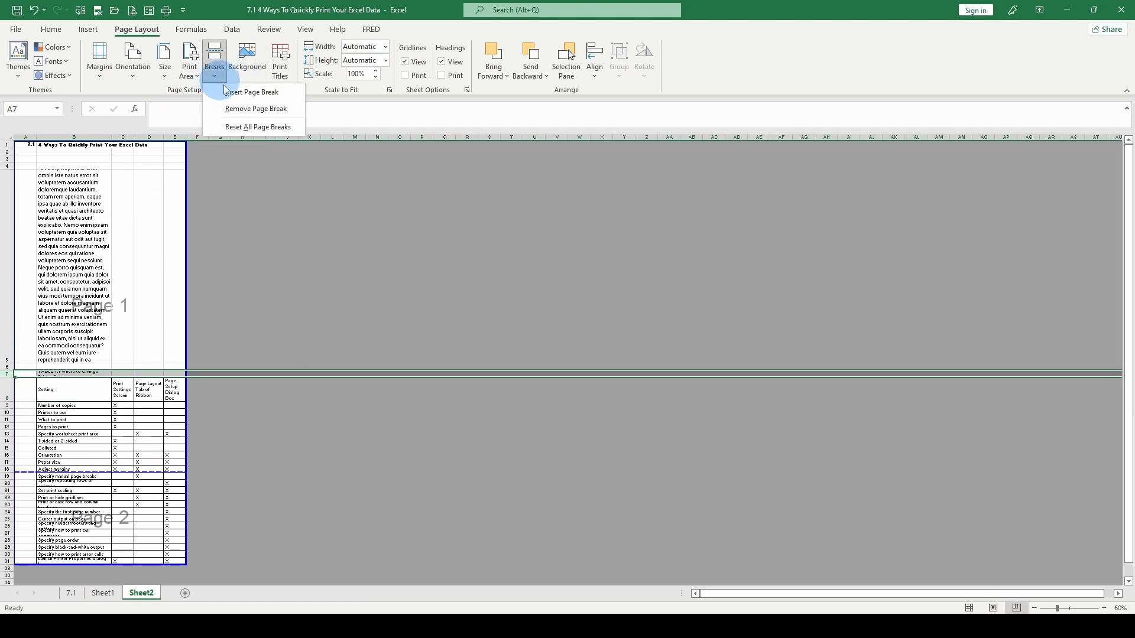
pyautogui.click(229, 91)
pyautogui.click(123, 251)
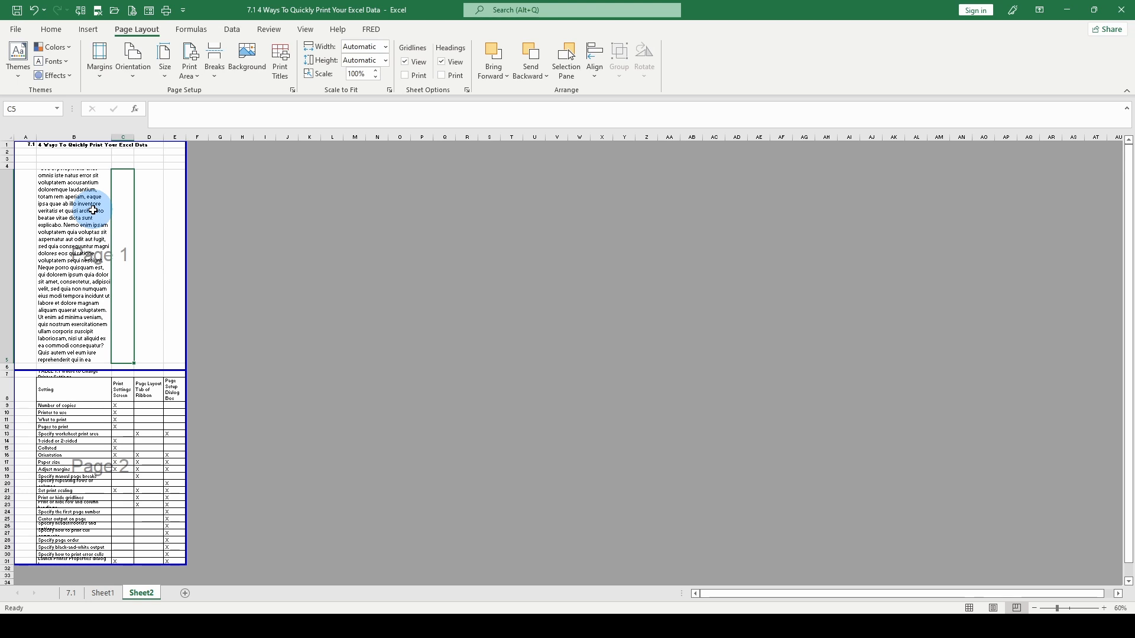
# Undo the page break above row 7 and the worksheet changes made before it.
pyautogui.hotkey('ctrl', 'z')
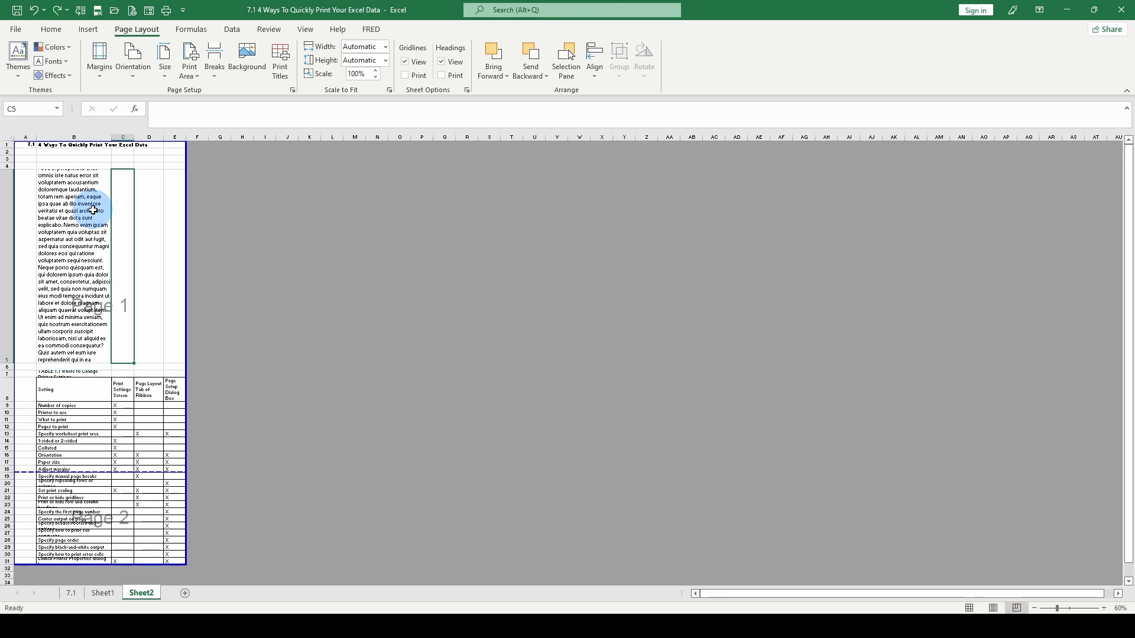
pyautogui.hotkey('ctrl', 'z')
pyautogui.hotkey('ctrl', 'z')
pyautogui.hotkey('ctrl', 'z')
pyautogui.hotkey('ctrl', 'z')
pyautogui.hotkey('ctrl', 'z')
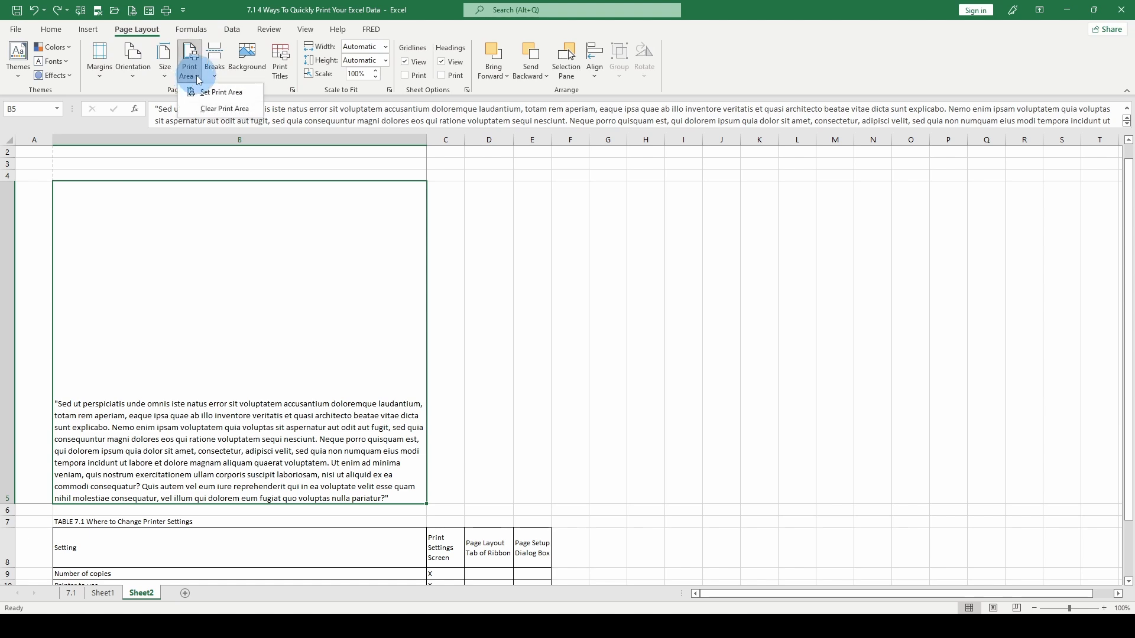
pyautogui.scroll(-5, 70, 338)
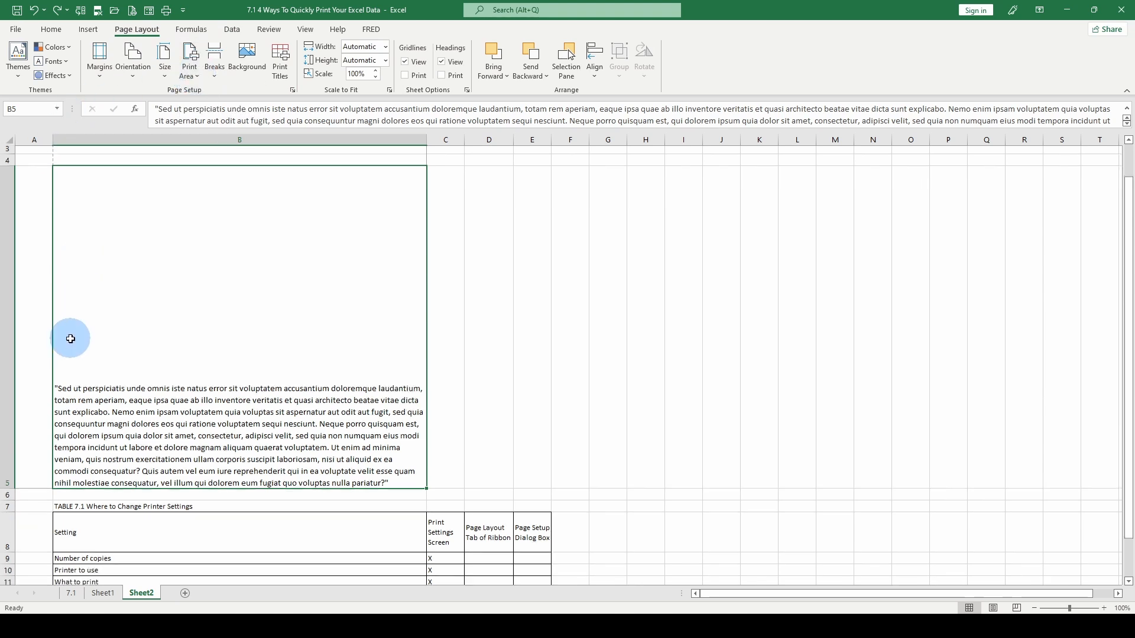
pyautogui.scroll(6, 69, 339)
pyautogui.scroll(-5, 70, 338)
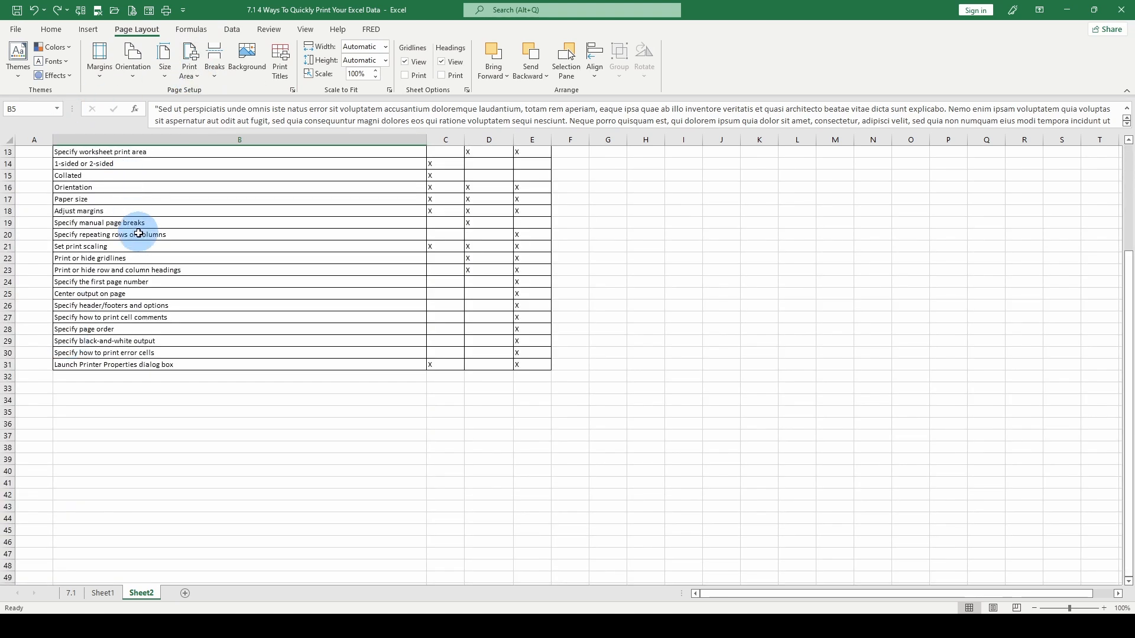
pyautogui.scroll(5, 139, 233)
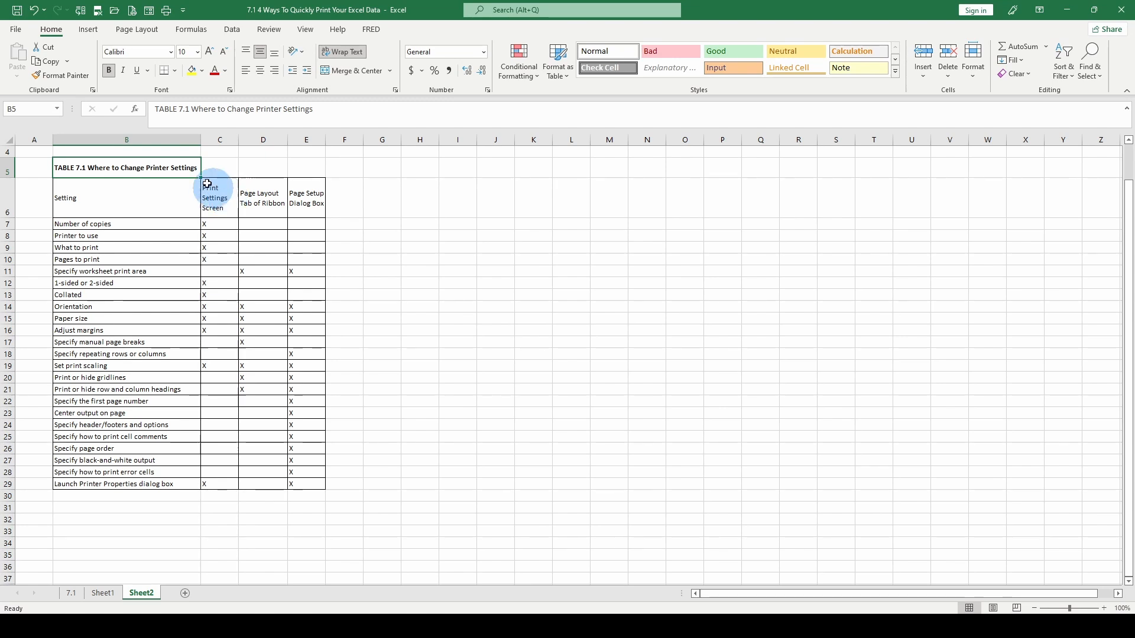
# Open the print settings, check the Windows Printers & scanners page for adding a printer, and return to Excel.
pyautogui.click(15, 29)
pyautogui.click(33, 236)
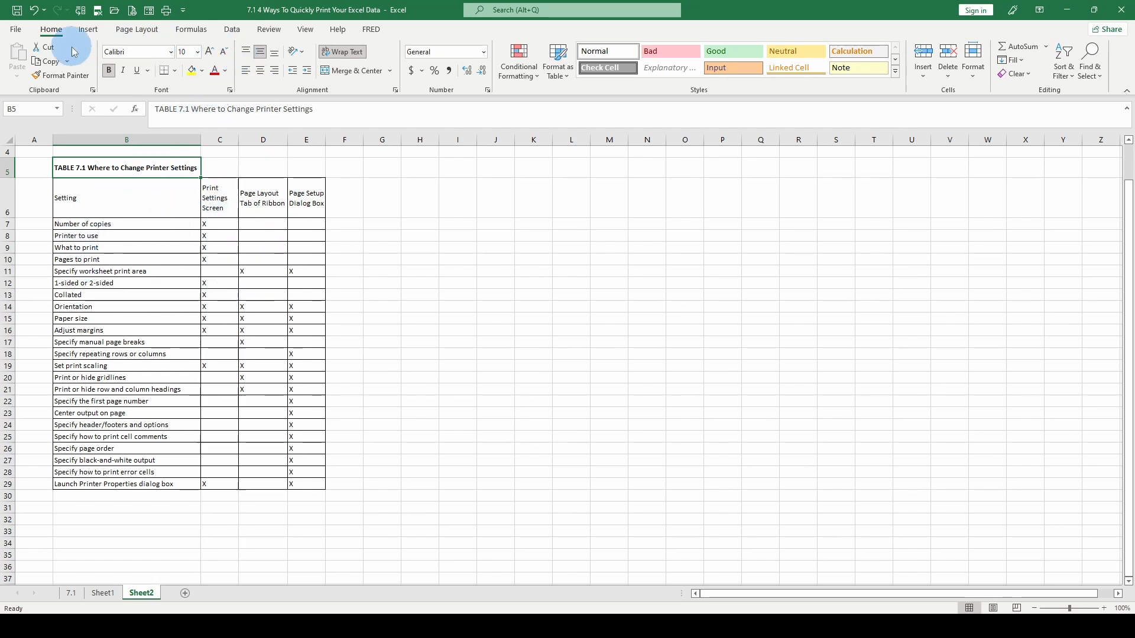
pyautogui.click(16, 30)
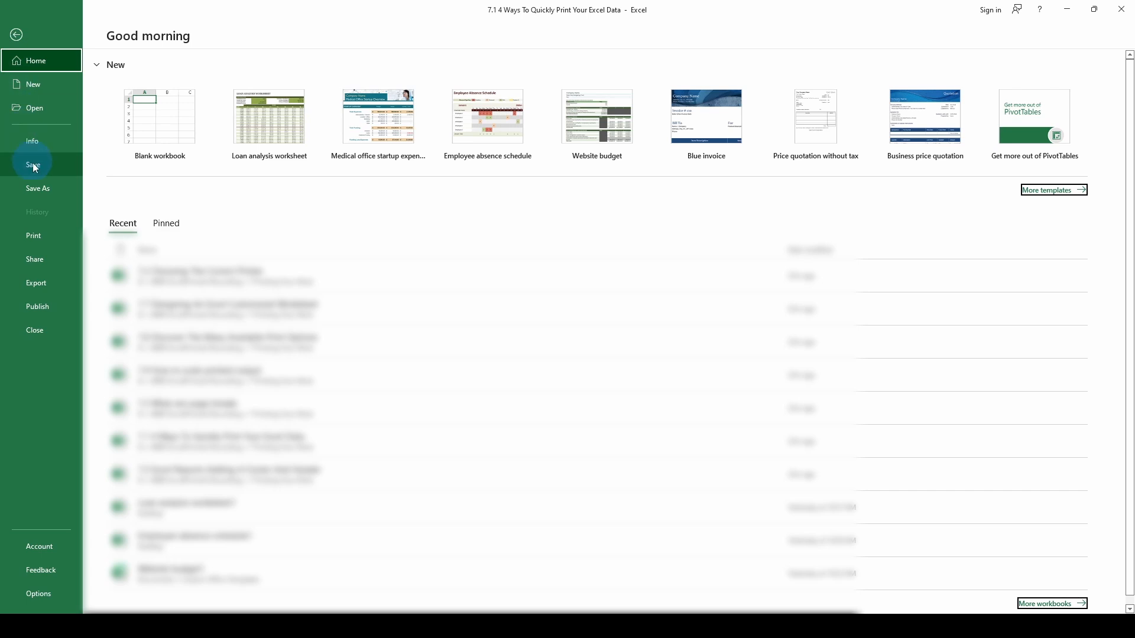
pyautogui.click(48, 241)
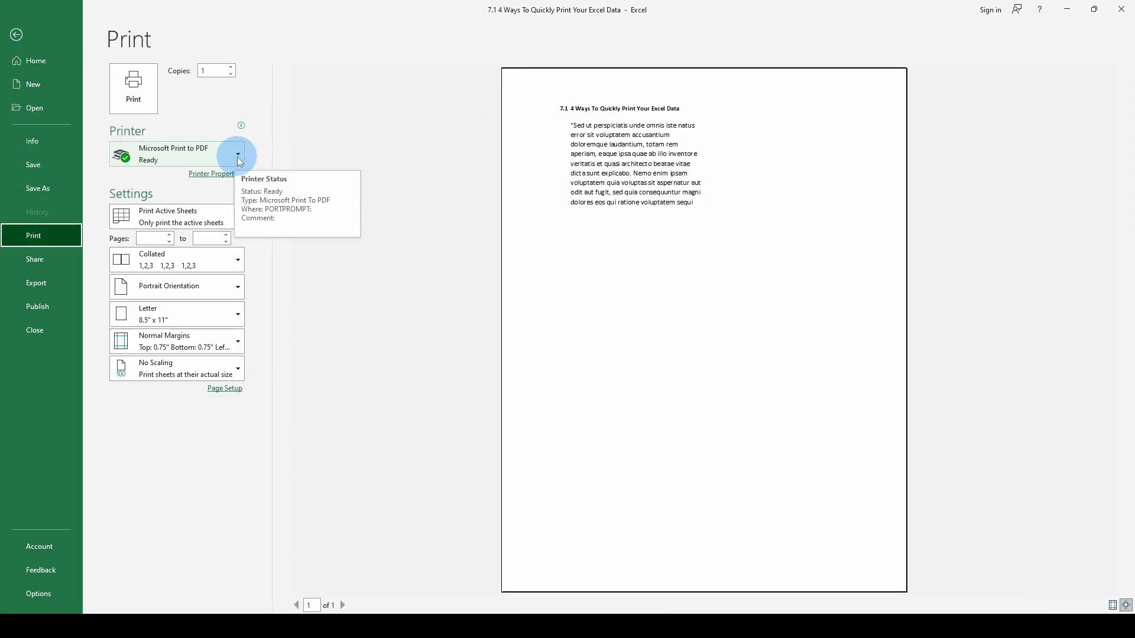
pyautogui.click(238, 159)
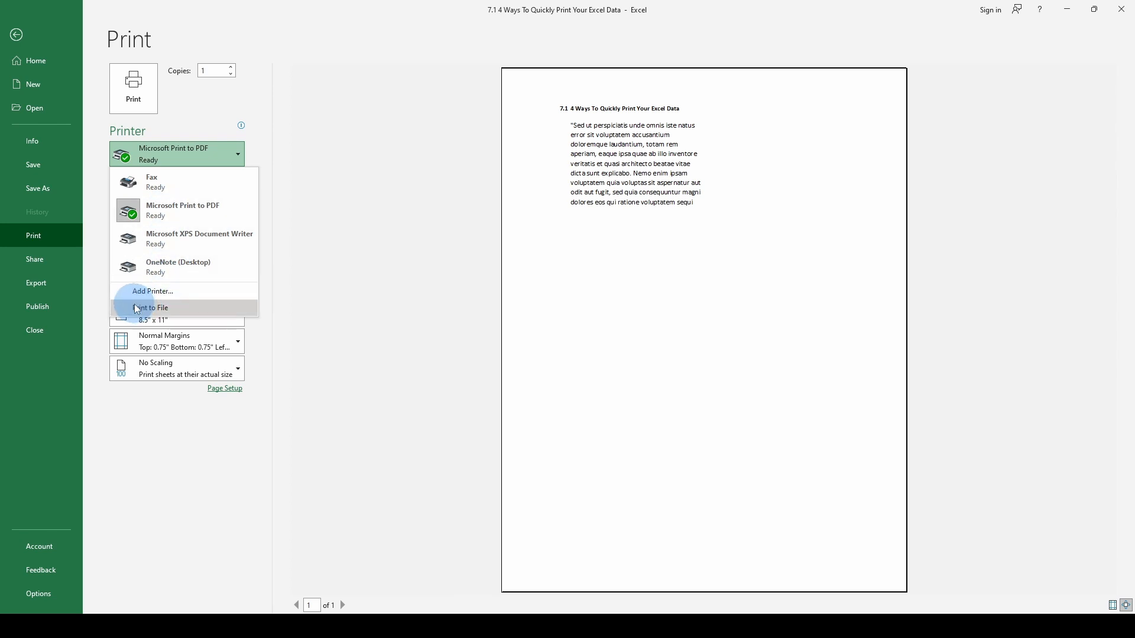
pyautogui.click(149, 291)
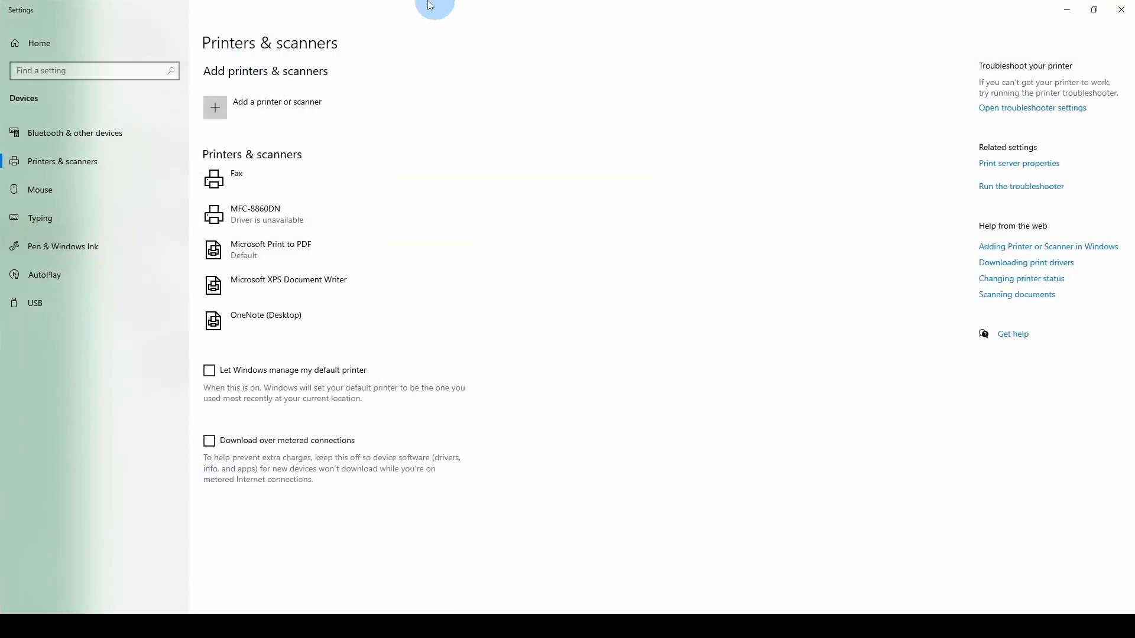
pyautogui.click(1121, 9)
# Choose Microsoft Print to PDF as the printer.
pyautogui.click(237, 157)
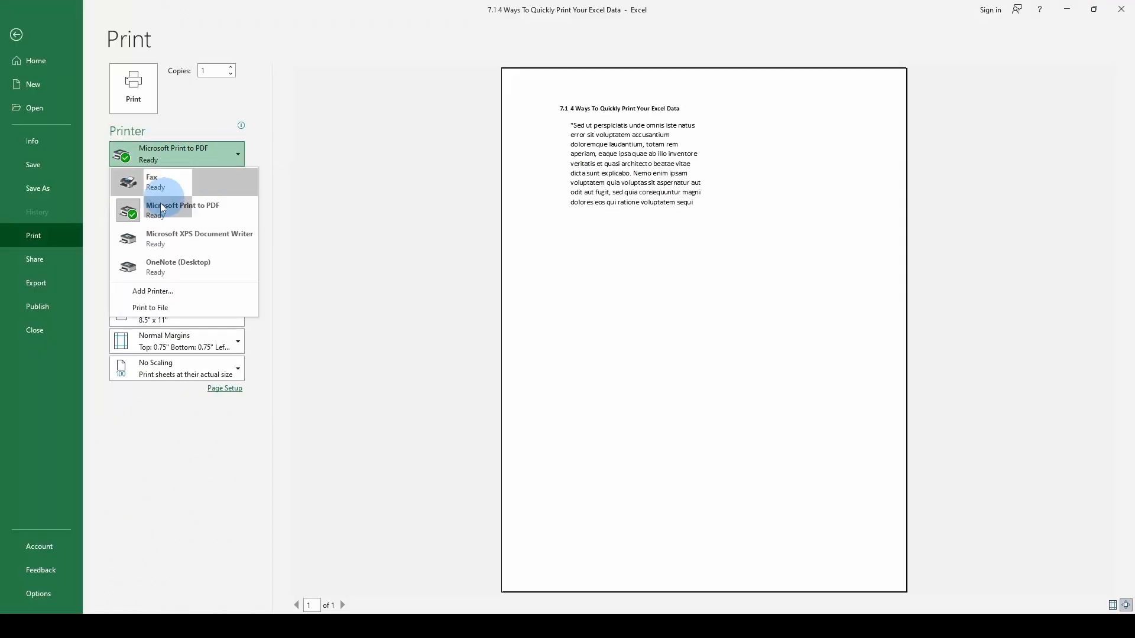
pyautogui.click(184, 206)
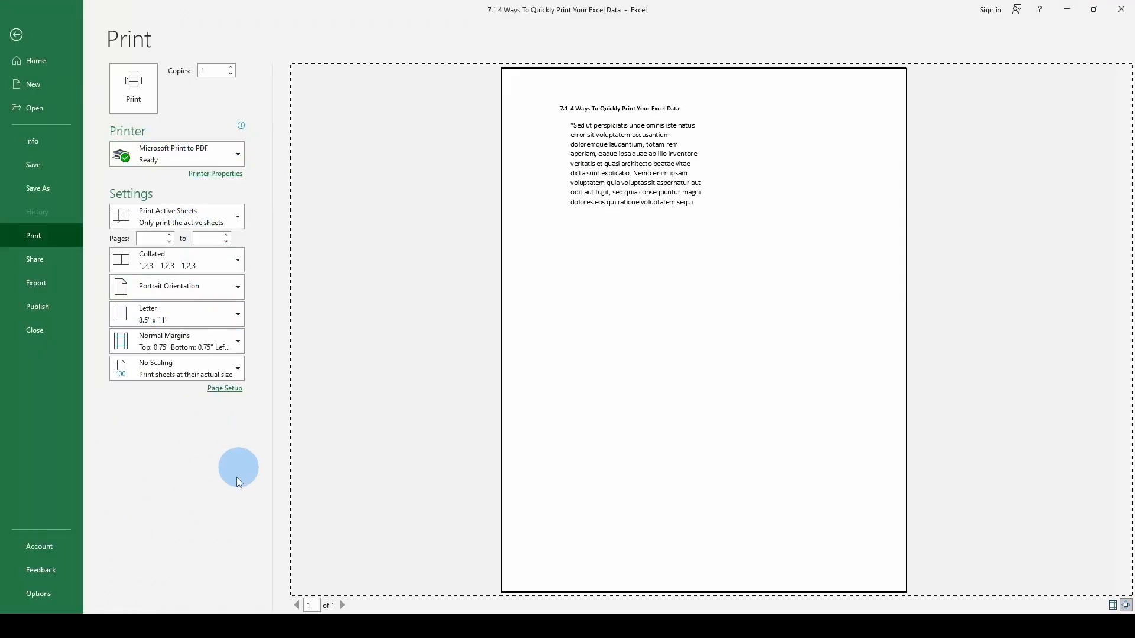
pyautogui.click(235, 153)
pyautogui.click(298, 183)
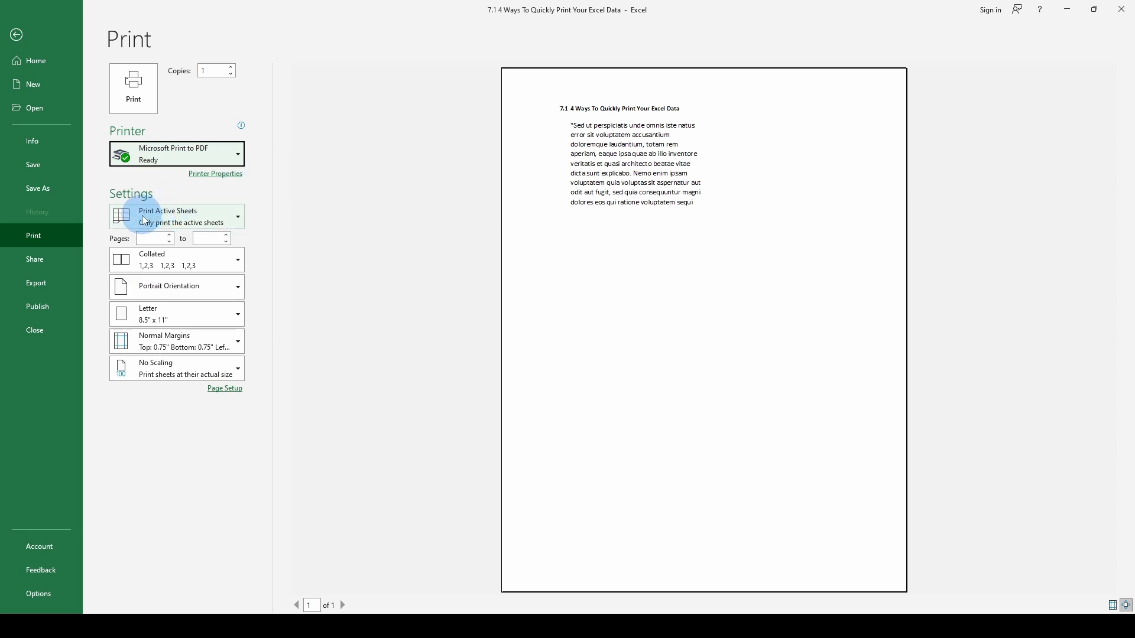
# Check the choices for what to print and set the page range from 1 to 3.
pyautogui.click(237, 217)
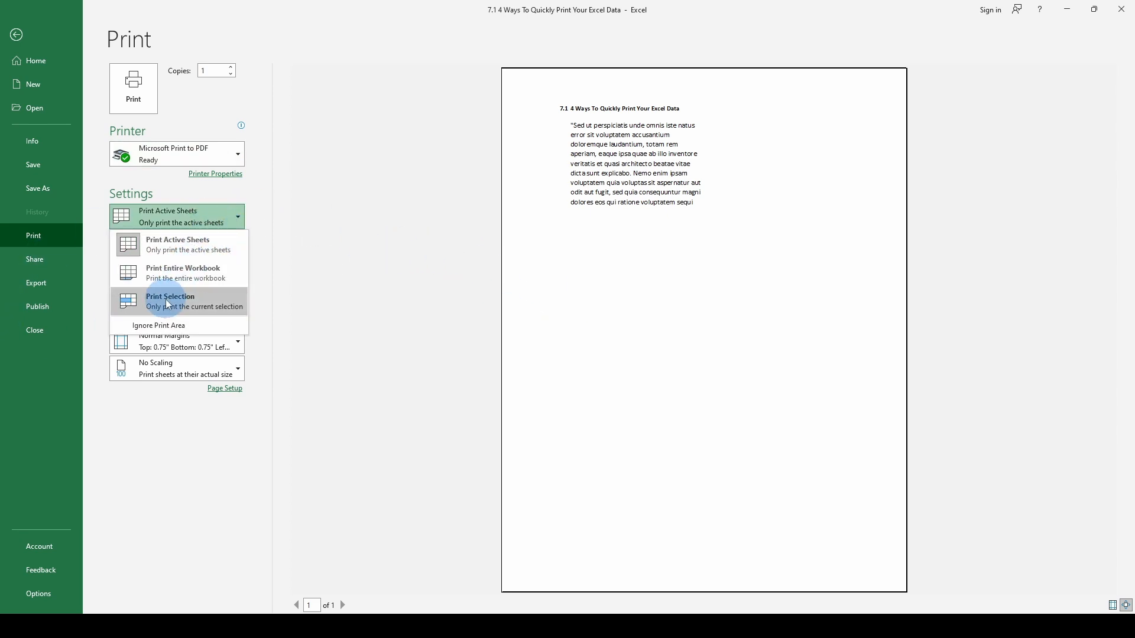
pyautogui.click(342, 261)
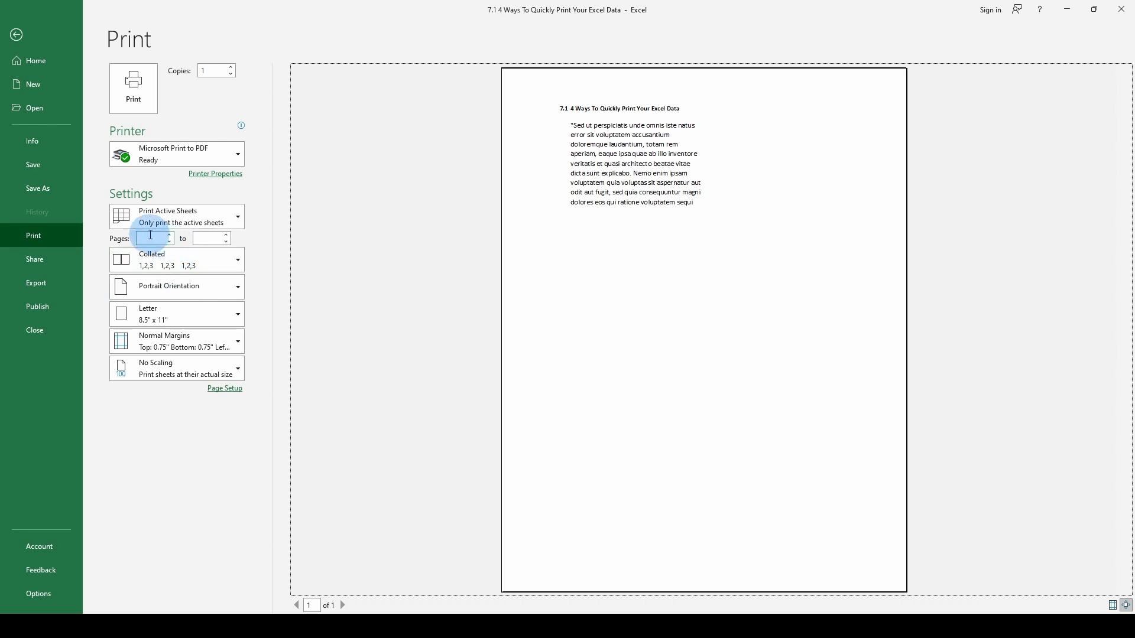
pyautogui.click(153, 239)
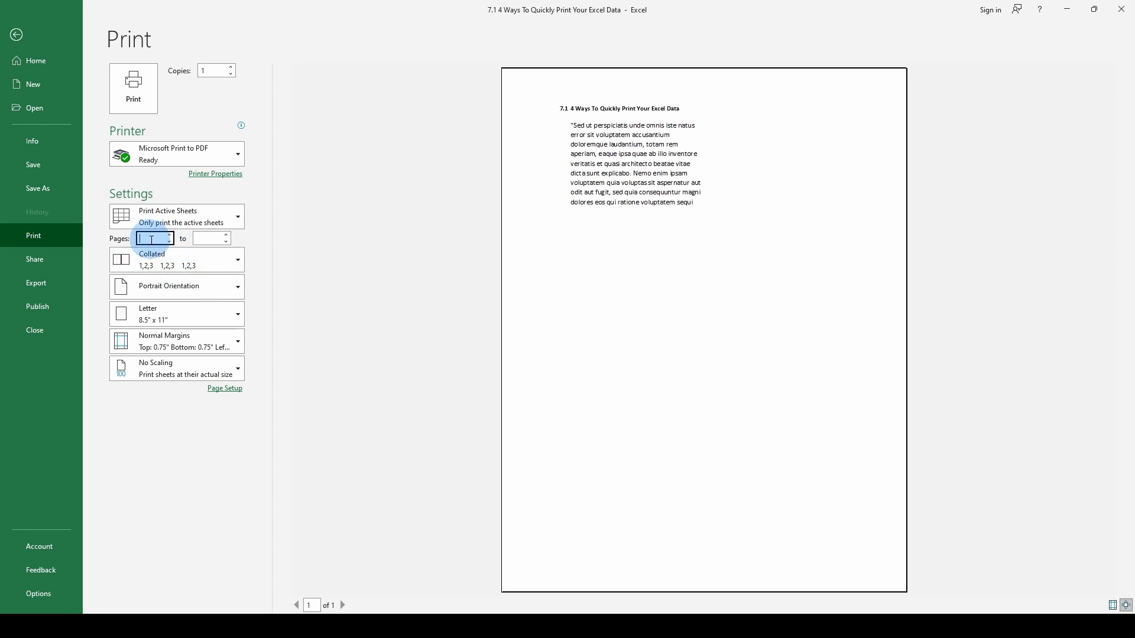
pyautogui.click(299, 229)
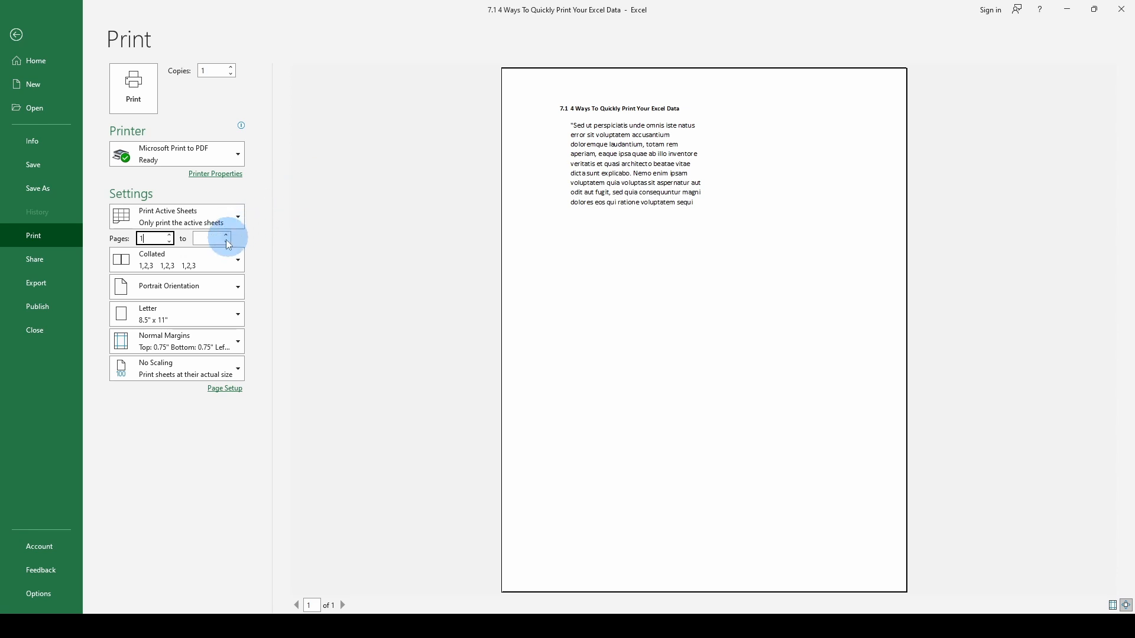
pyautogui.click(206, 235)
pyautogui.write('3')
pyautogui.click(284, 237)
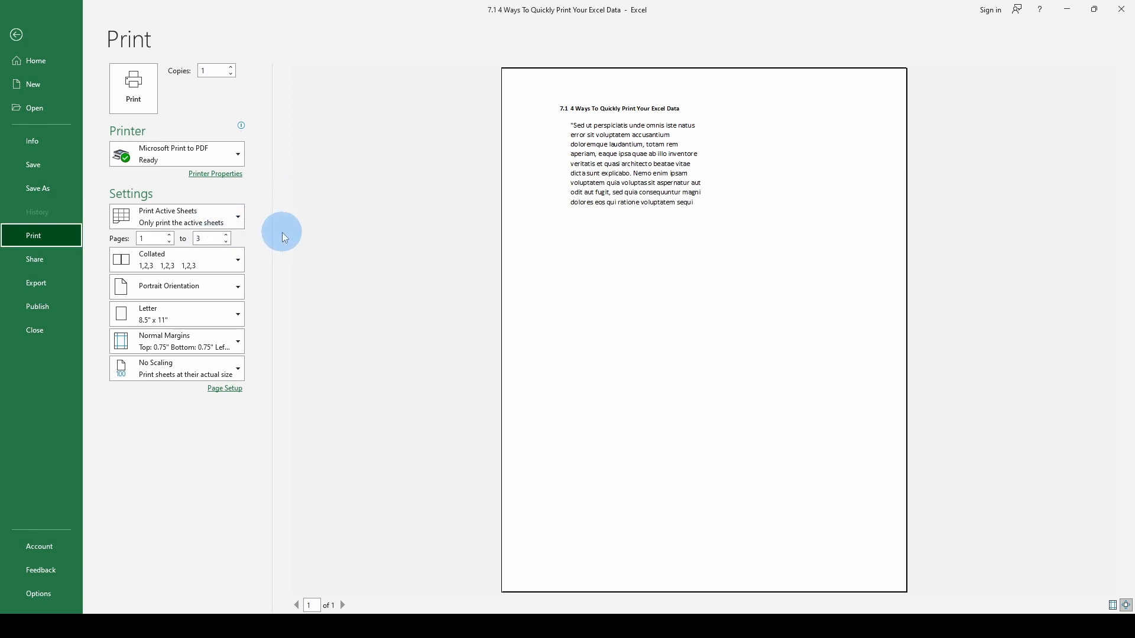
# Choose collated printing and set the page to landscape orientation.
pyautogui.click(237, 259)
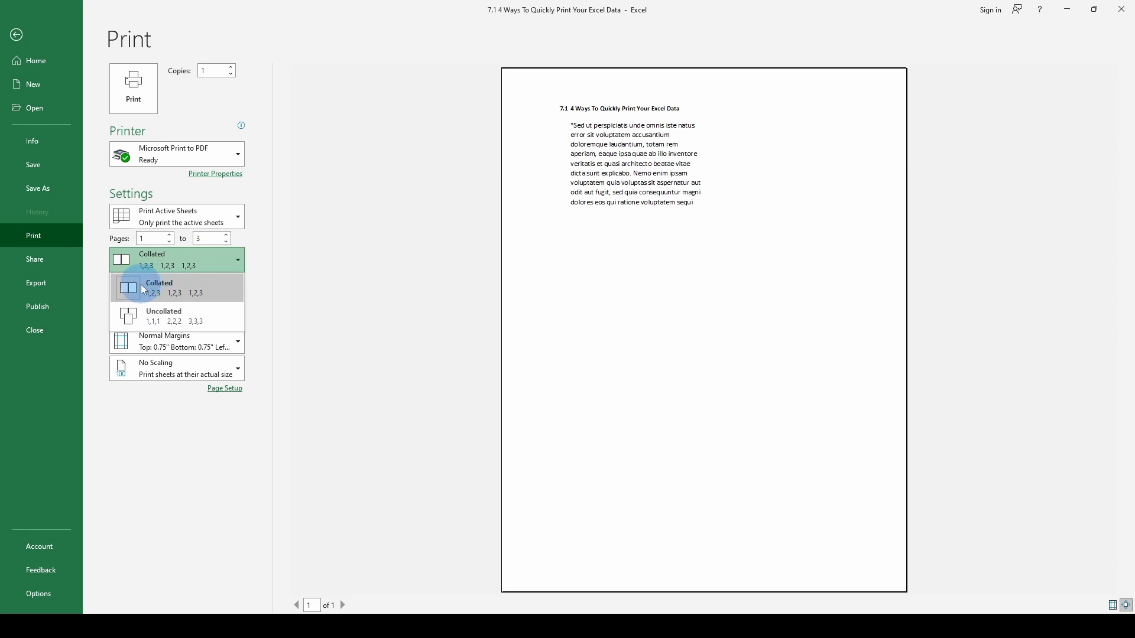
pyautogui.click(180, 282)
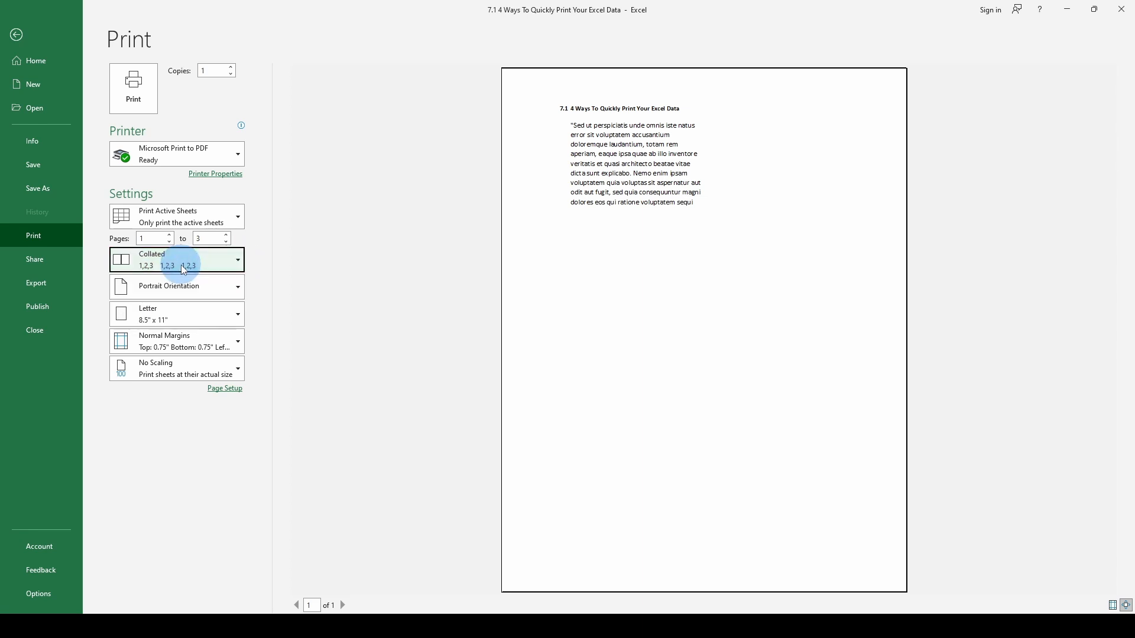
pyautogui.click(239, 287)
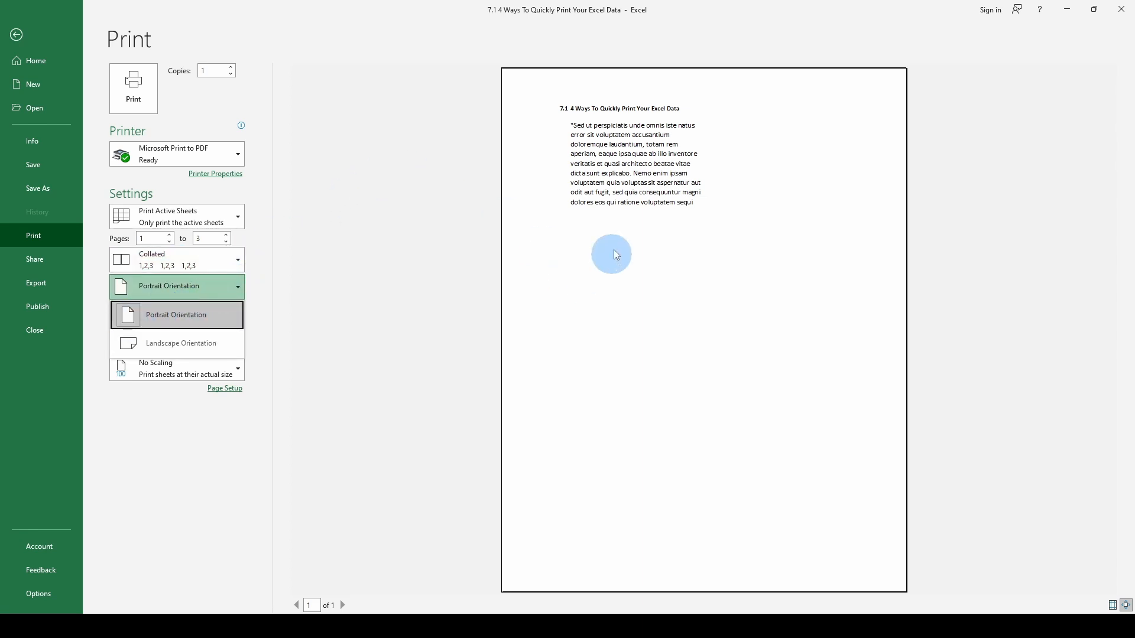
pyautogui.click(187, 350)
# Open Page Setup through the additional paper sizes and select portrait orientation.
pyautogui.click(236, 315)
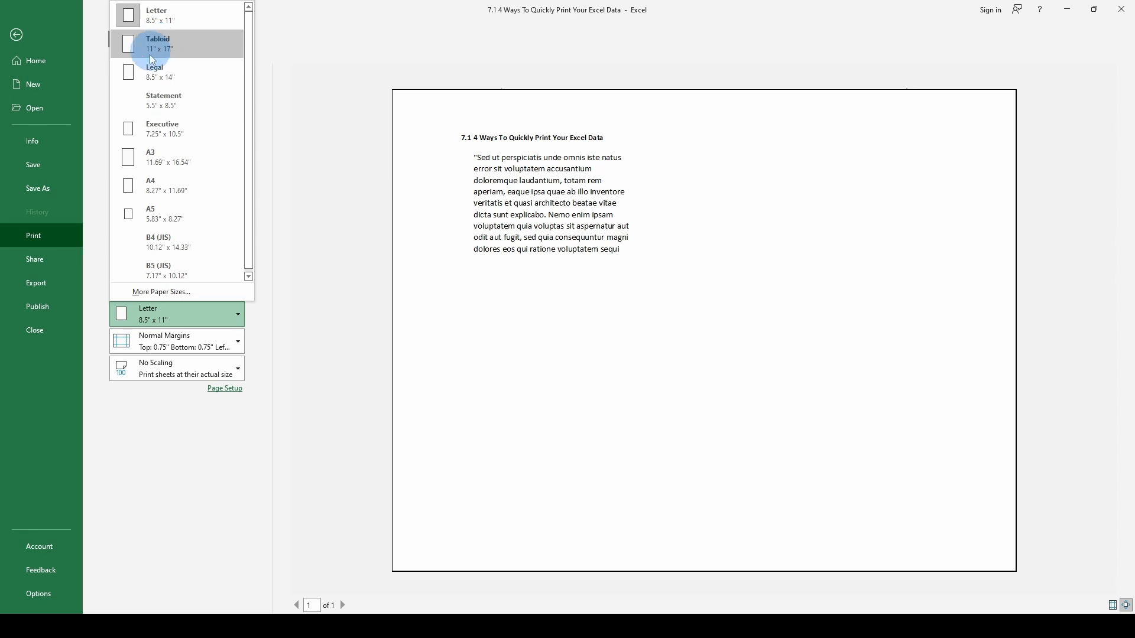
pyautogui.click(171, 292)
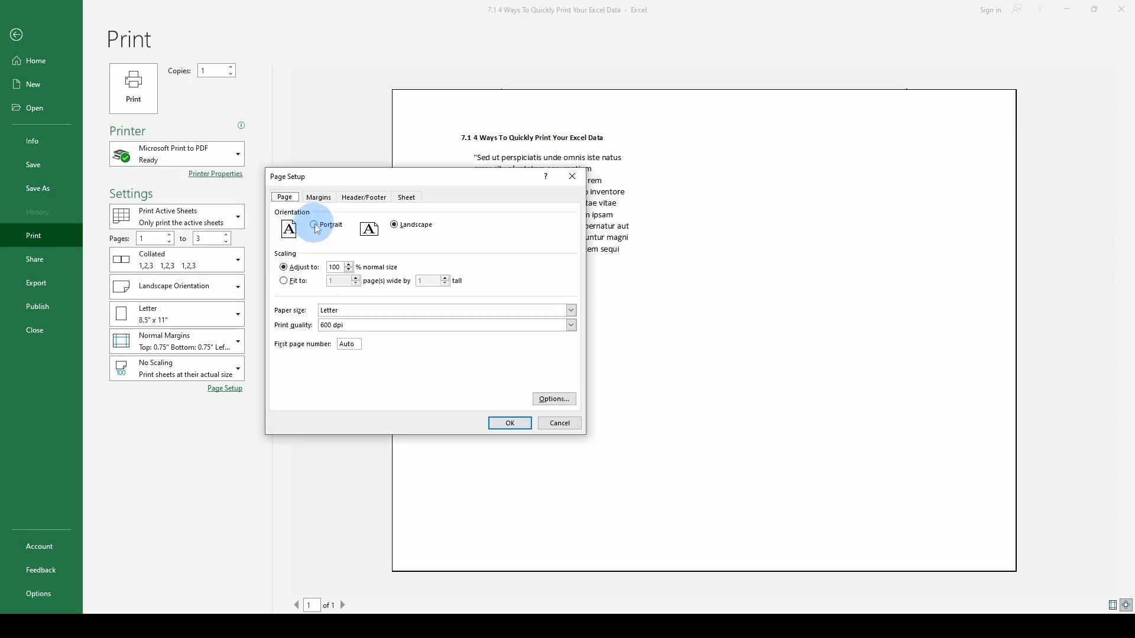
pyautogui.click(328, 225)
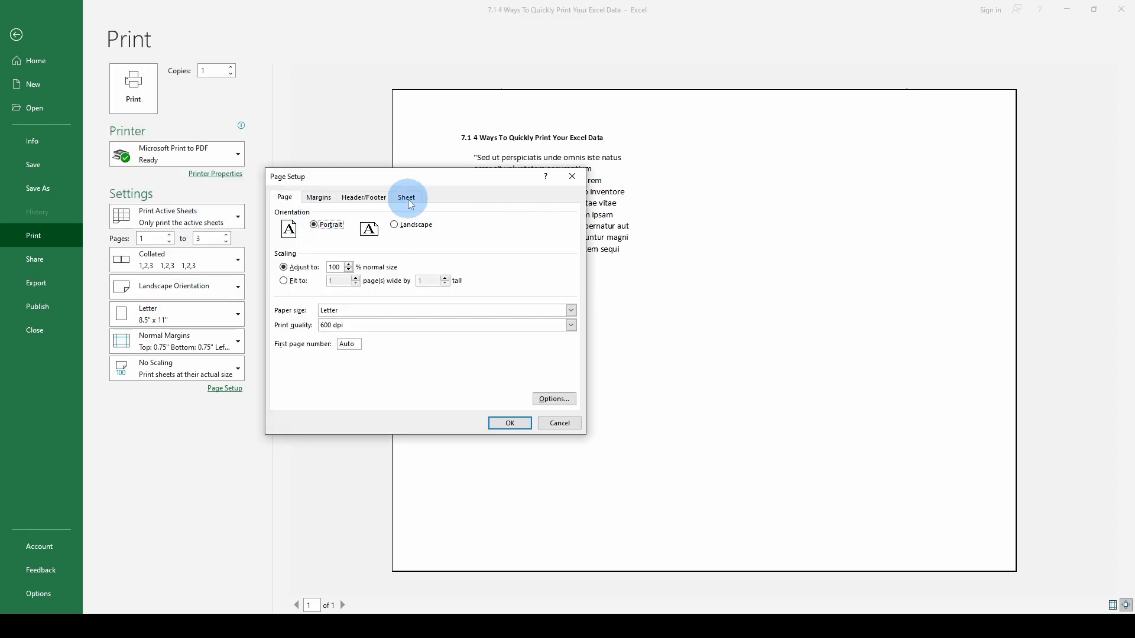
# Look through the available paper sizes in Page Setup without picking a different one.
pyautogui.click(348, 309)
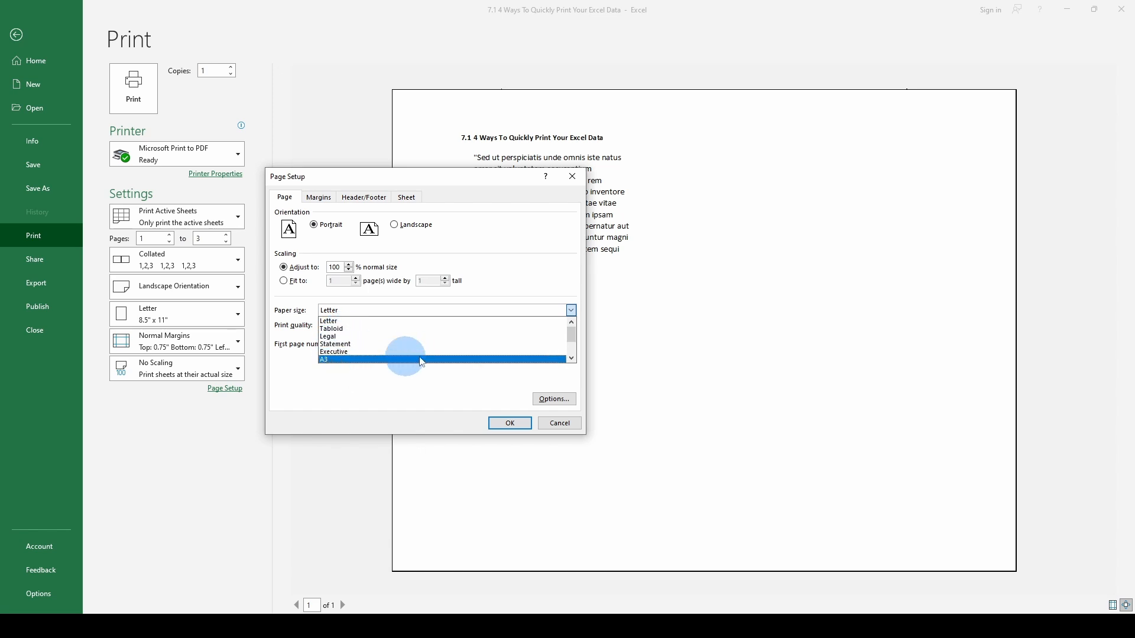
pyautogui.click(571, 310)
pyautogui.click(571, 310)
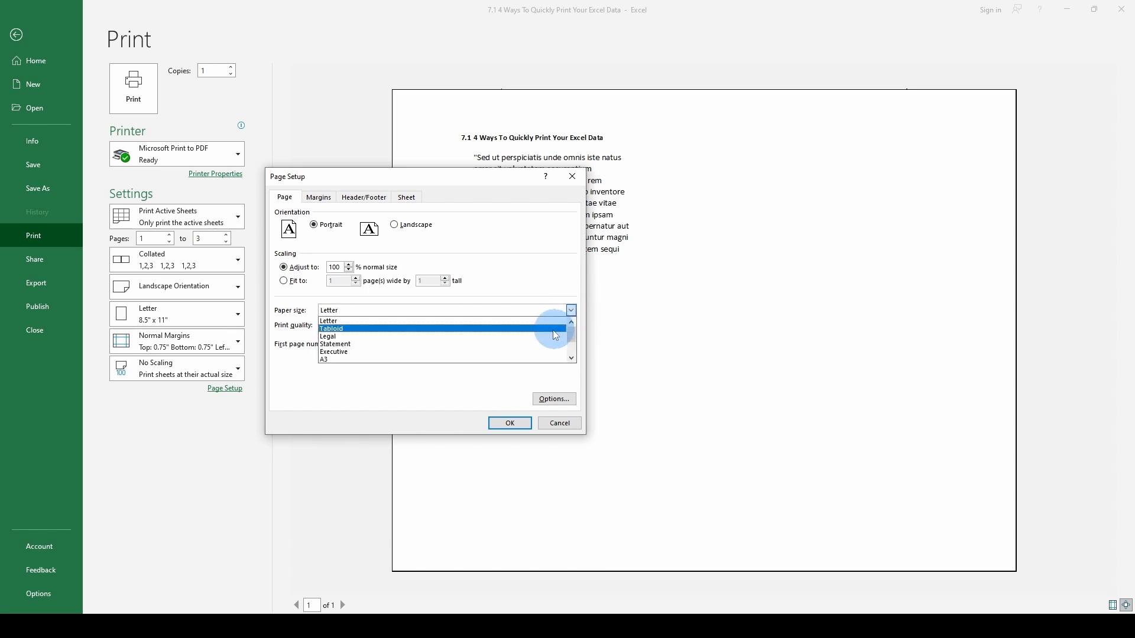
pyautogui.click(572, 357)
pyautogui.click(572, 357)
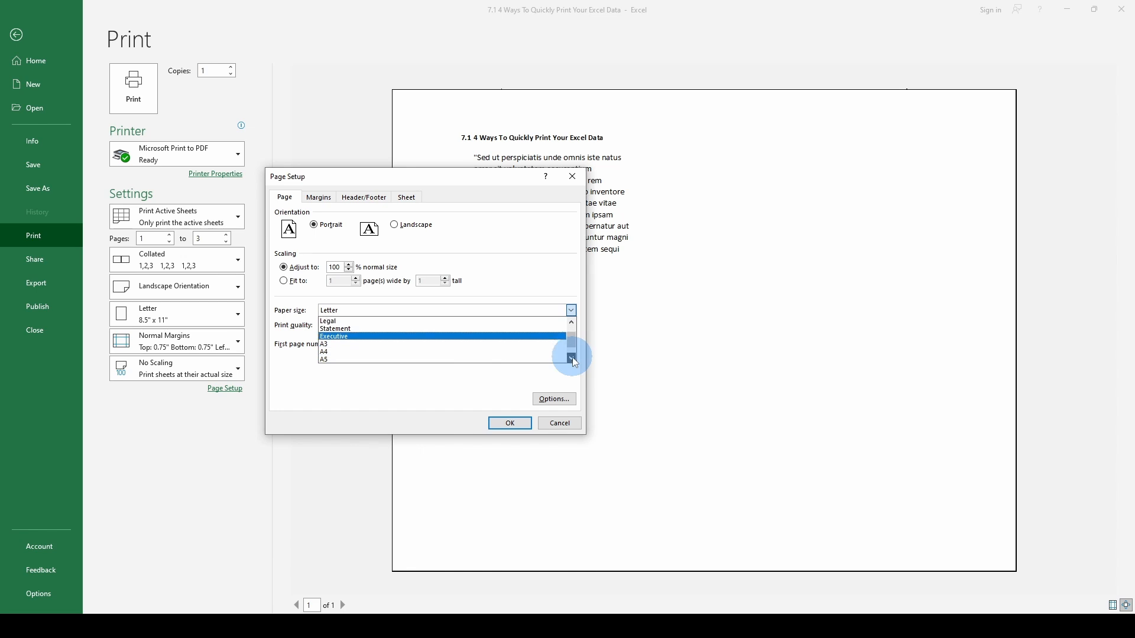
pyautogui.click(572, 357)
pyautogui.click(572, 357)
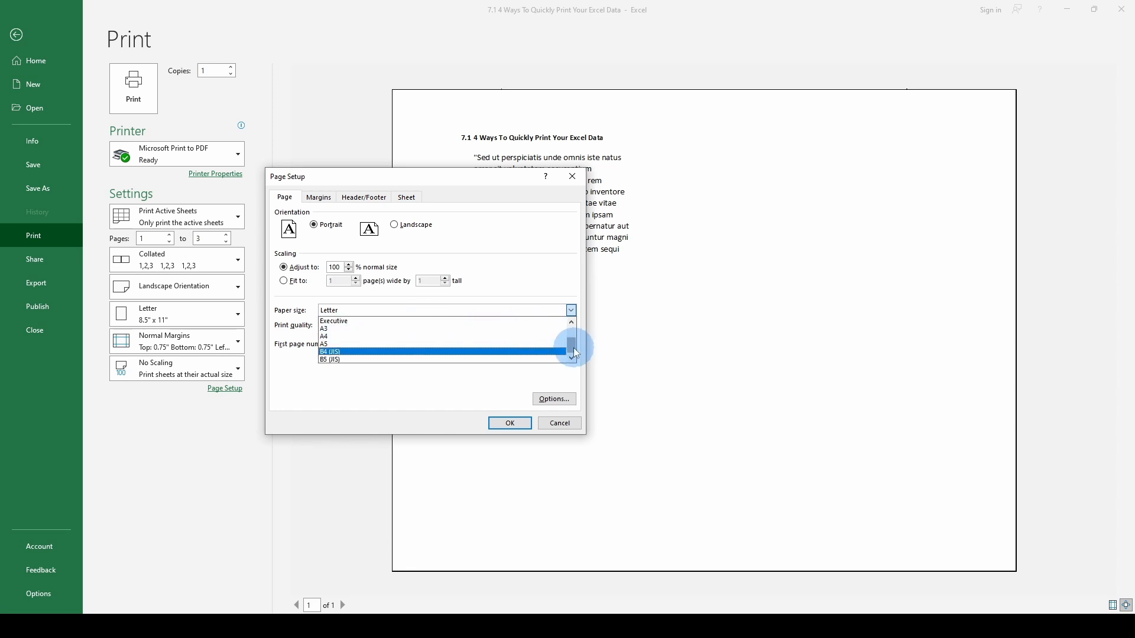
pyautogui.moveTo(577, 353); pyautogui.dragTo(579, 318)
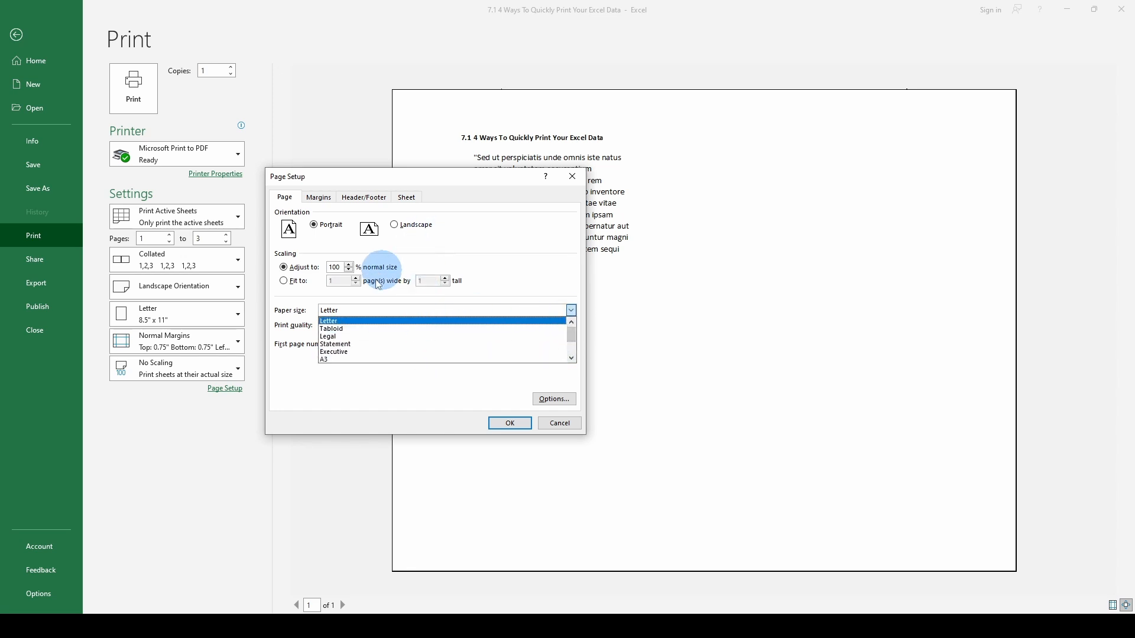
pyautogui.click(323, 201)
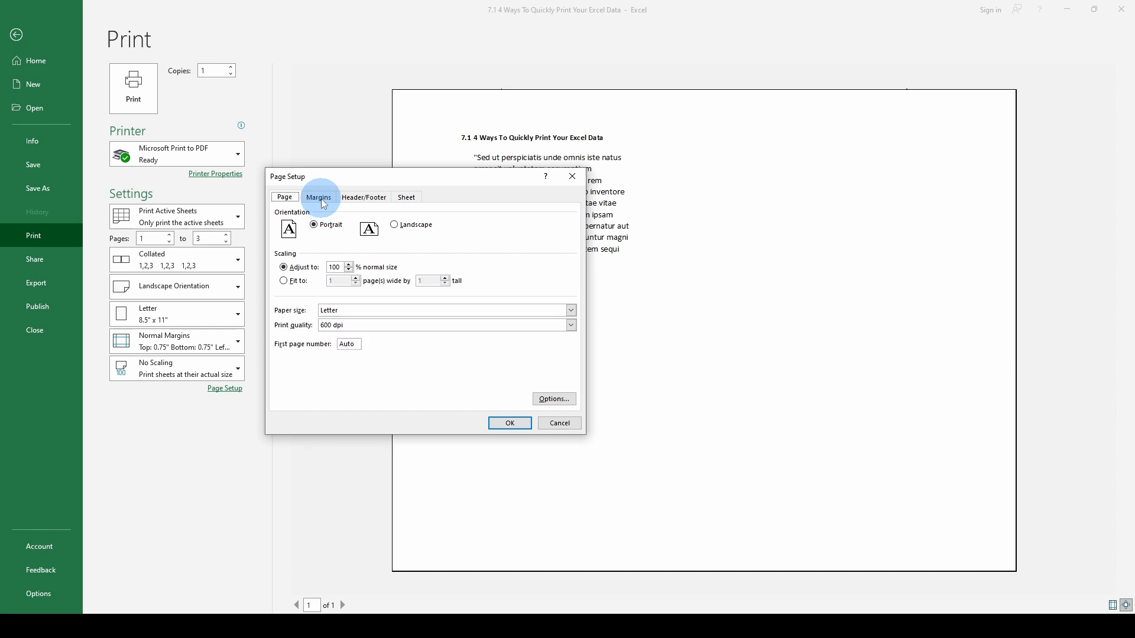
# Review the margin, header/footer and sheet settings in Page Setup, including the comments and cell error print options.
pyautogui.click(322, 201)
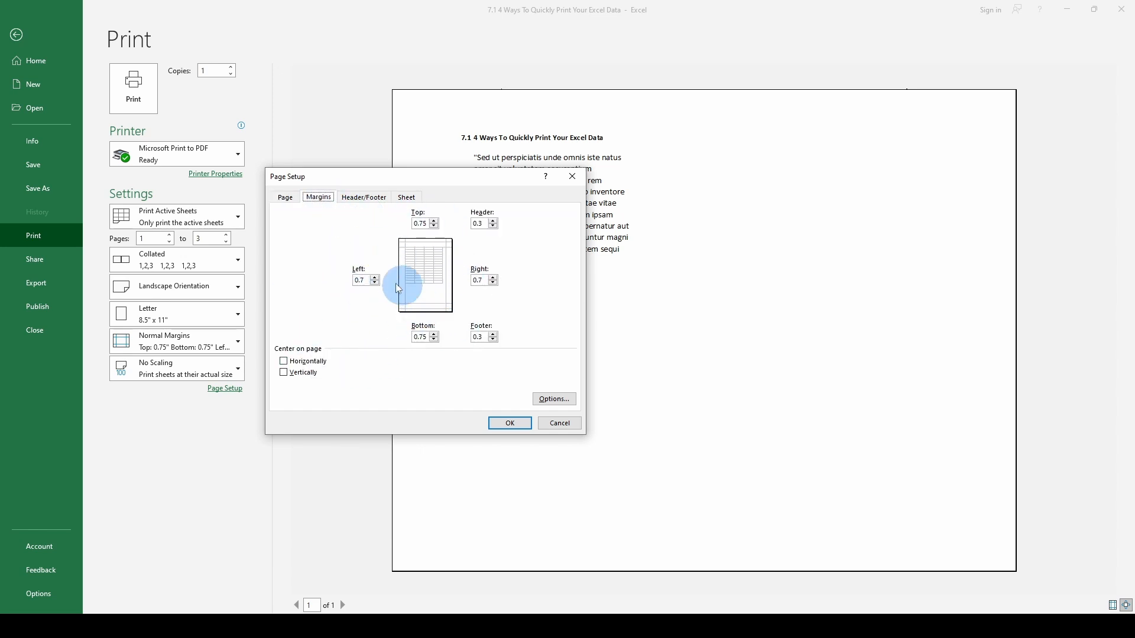
pyautogui.click(367, 198)
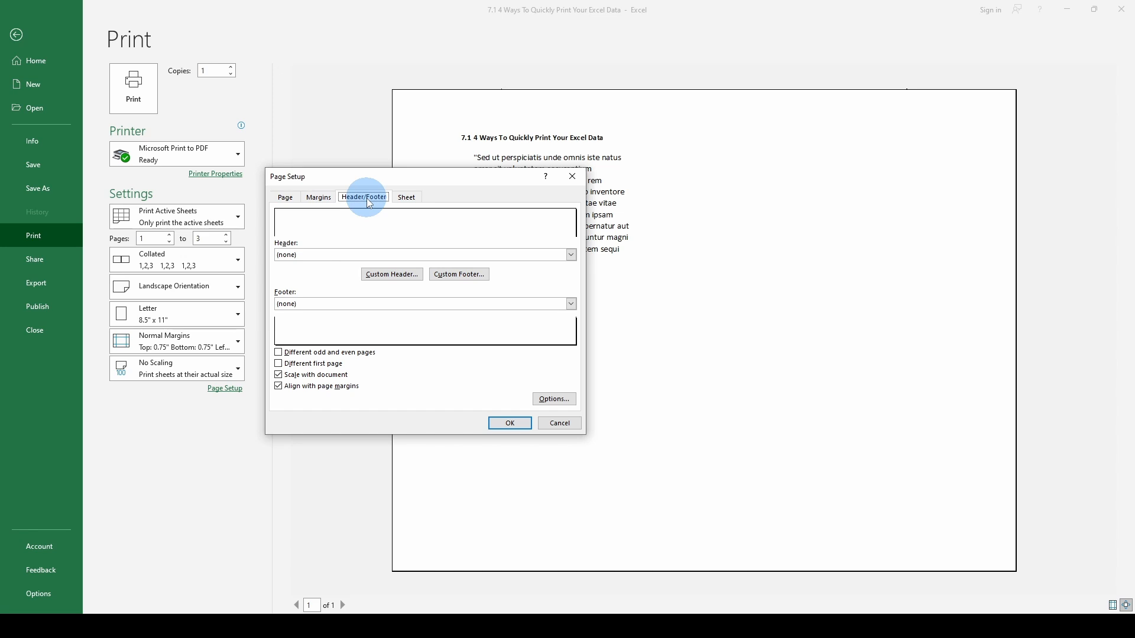
pyautogui.click(407, 197)
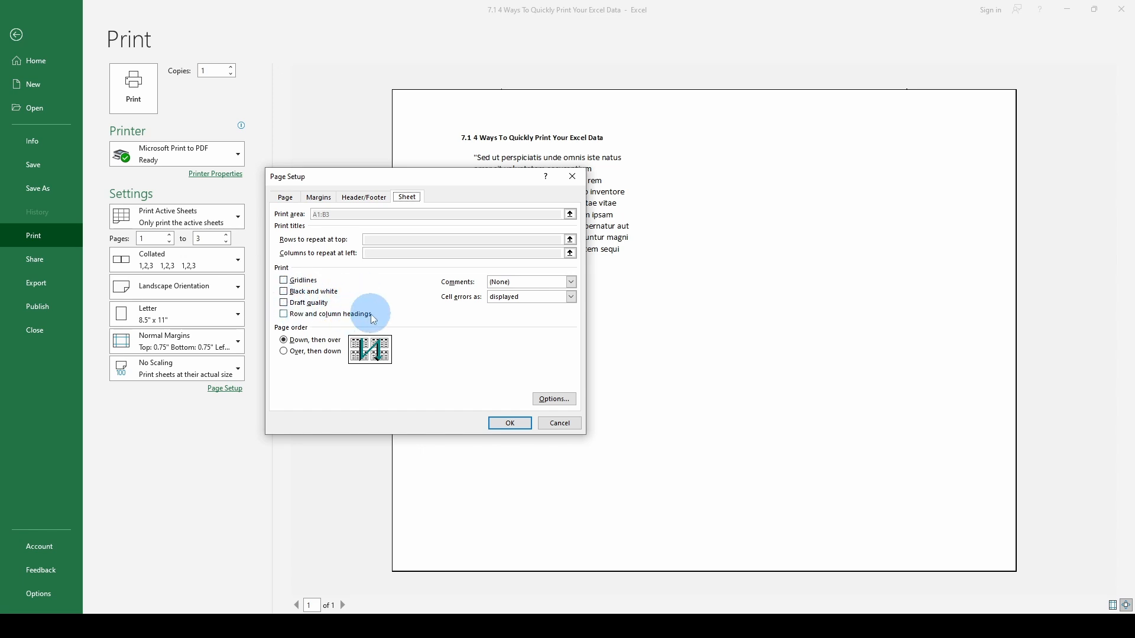
pyautogui.click(572, 281)
pyautogui.click(572, 281)
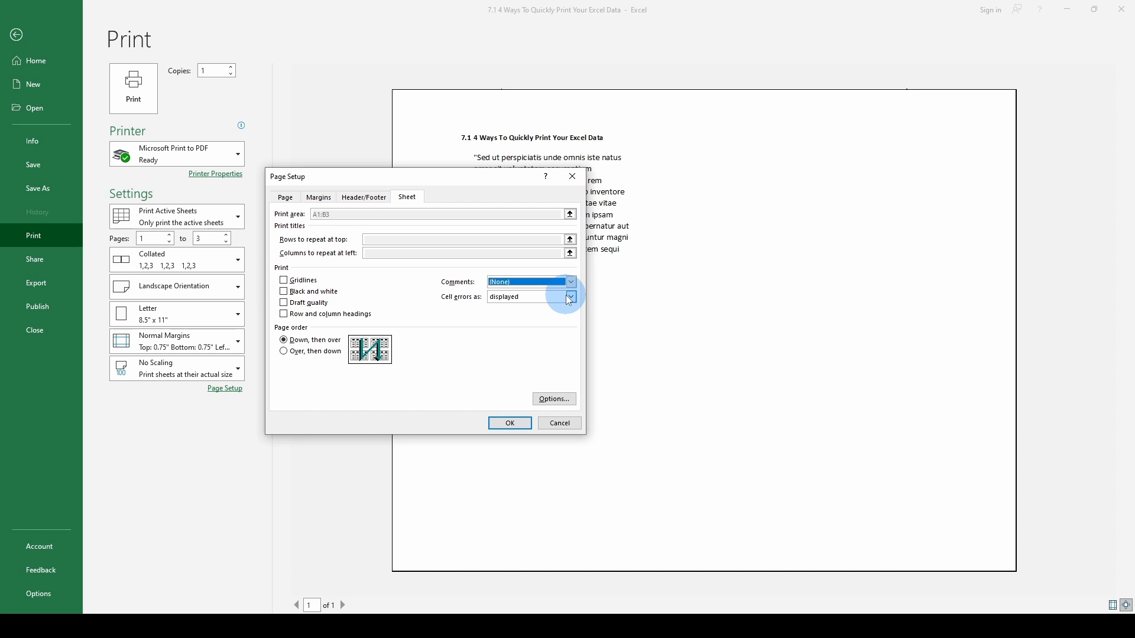
pyautogui.click(571, 297)
pyautogui.click(573, 298)
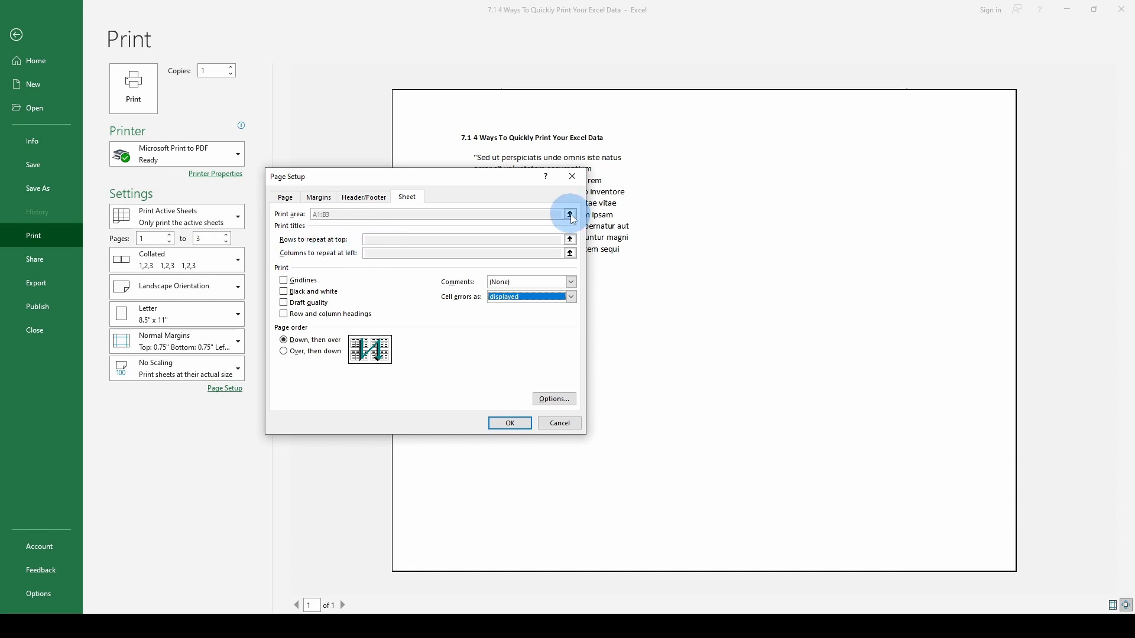
# Open the PDF printer's document properties from Page Setup and view the available orientations.
pyautogui.moveTo(478, 182); pyautogui.dragTo(321, 231)
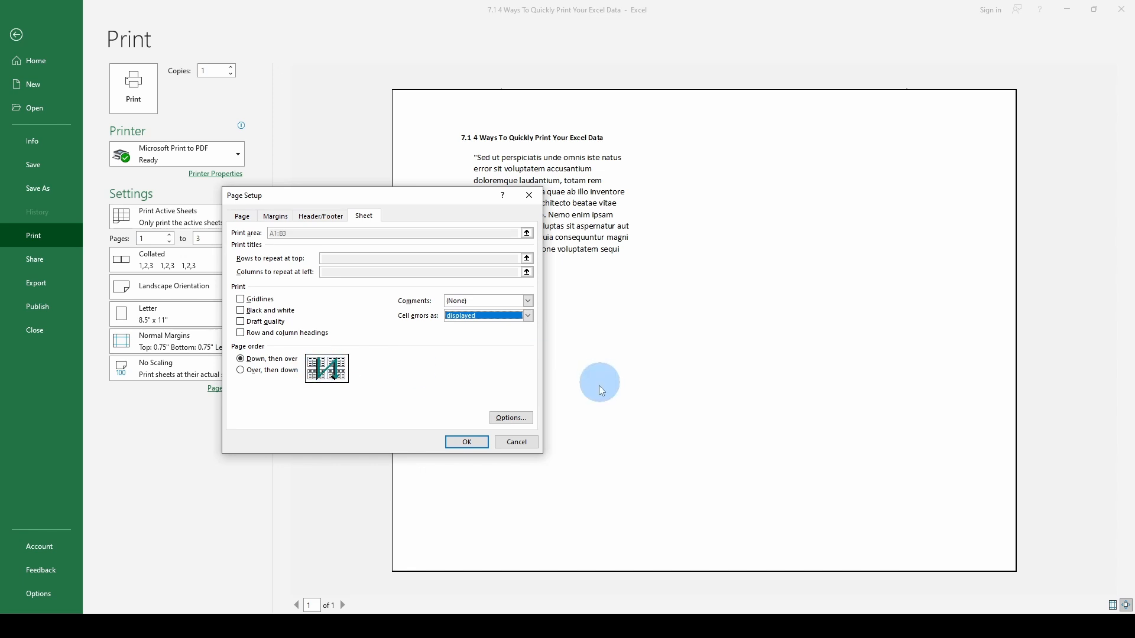
pyautogui.click(475, 436)
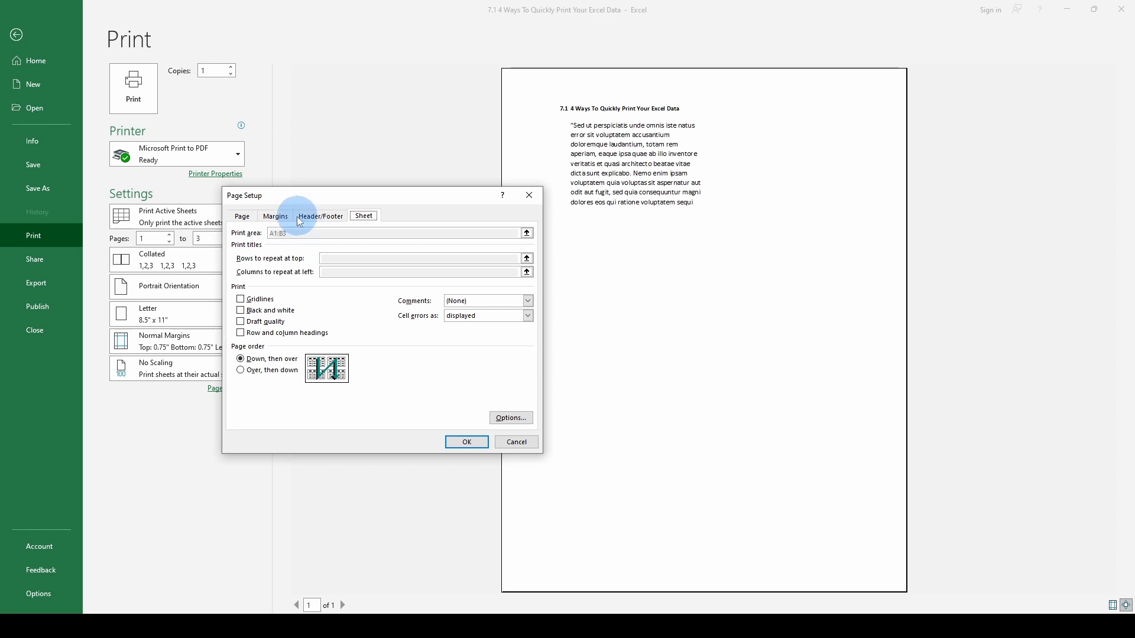
pyautogui.click(512, 421)
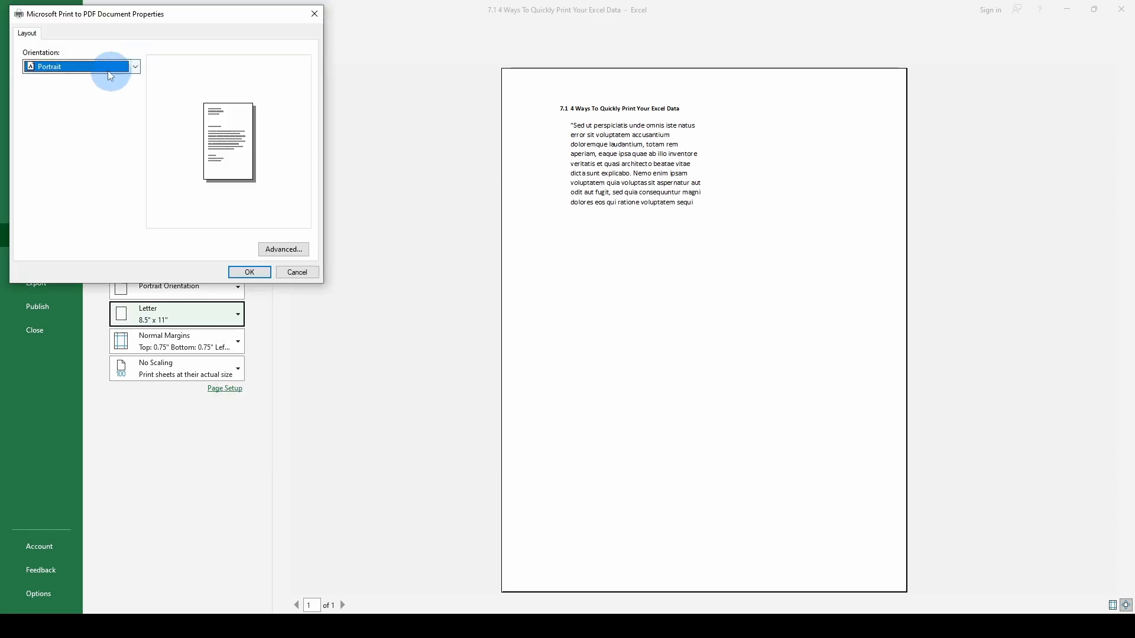
pyautogui.click(136, 66)
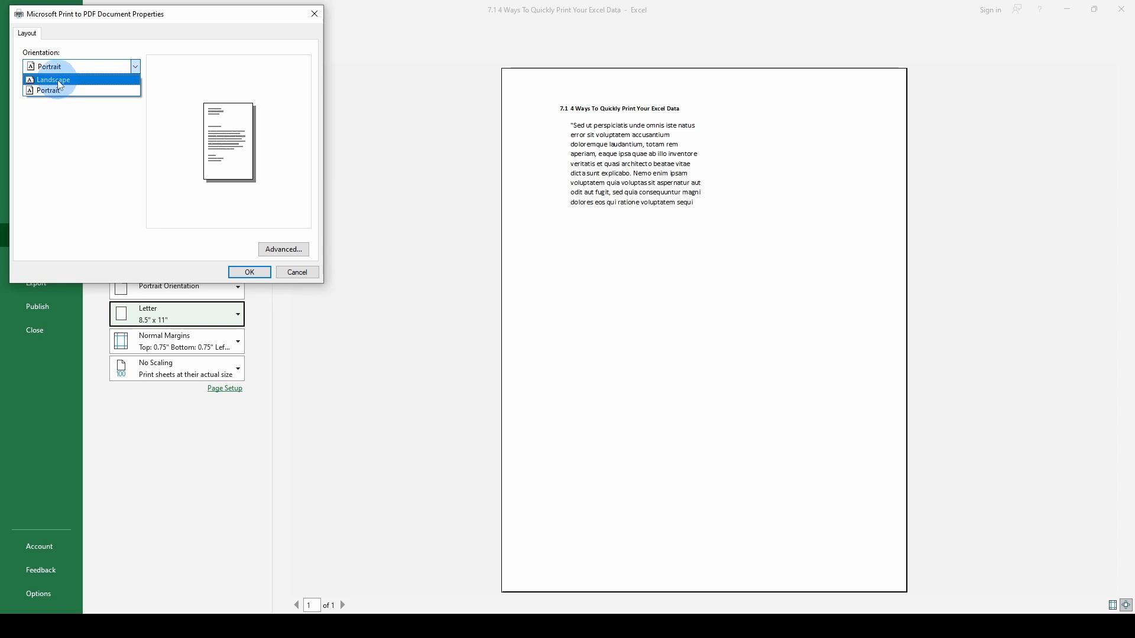
pyautogui.click(136, 66)
# Examine the paper size and copy count options in the PDF printer's advanced settings, and cancel out of all Page Setup dialogs.
pyautogui.click(295, 256)
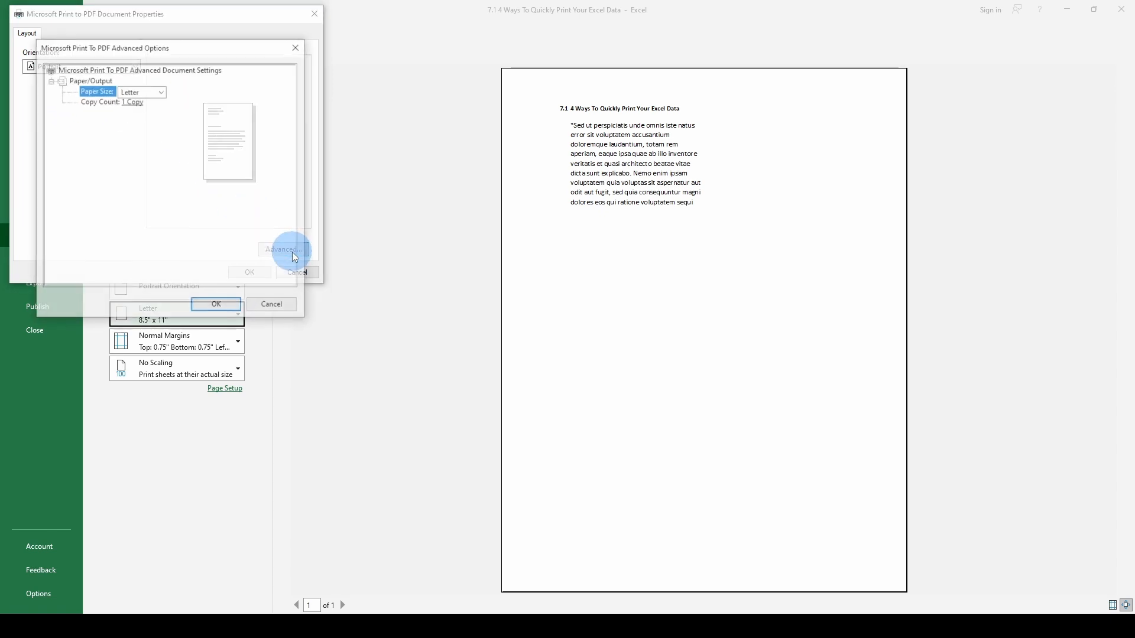
pyautogui.click(161, 92)
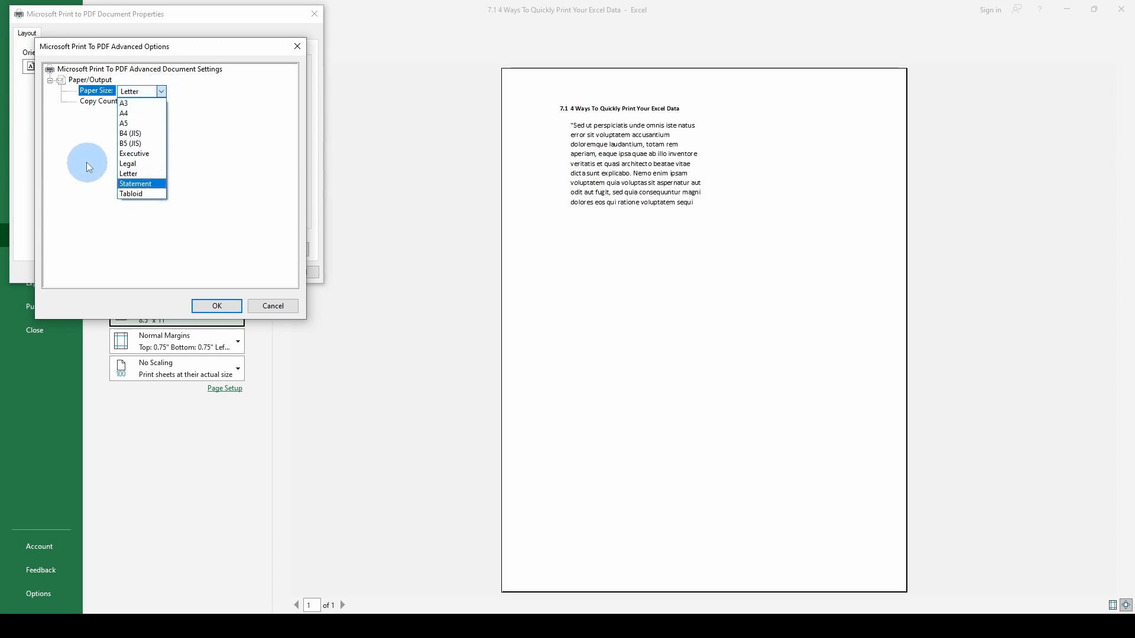
pyautogui.click(84, 140)
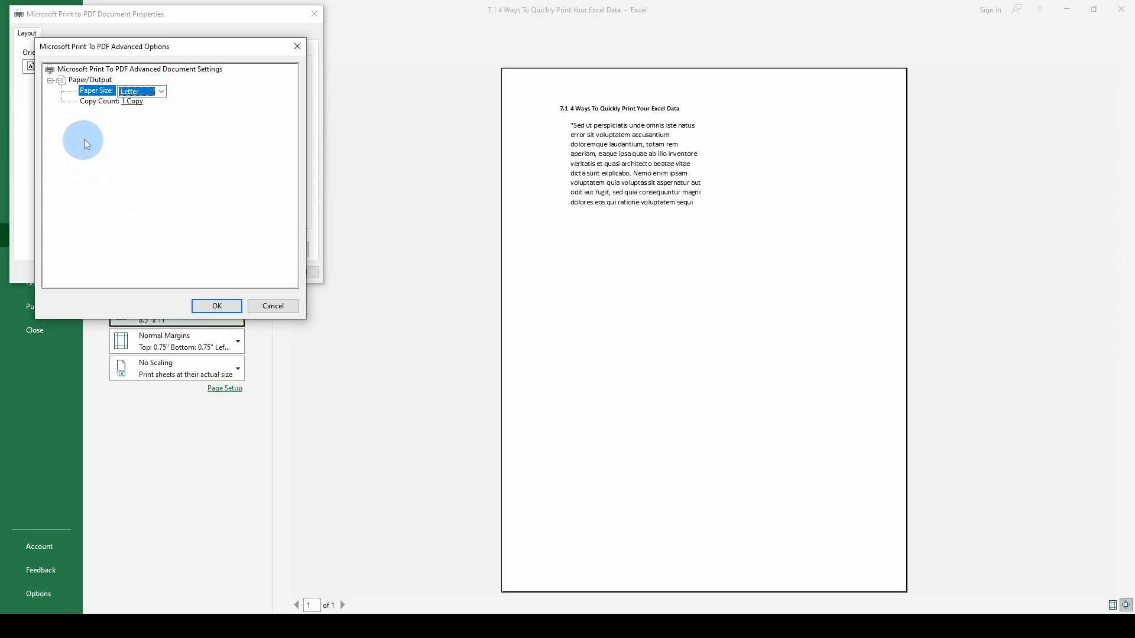
pyautogui.click(127, 101)
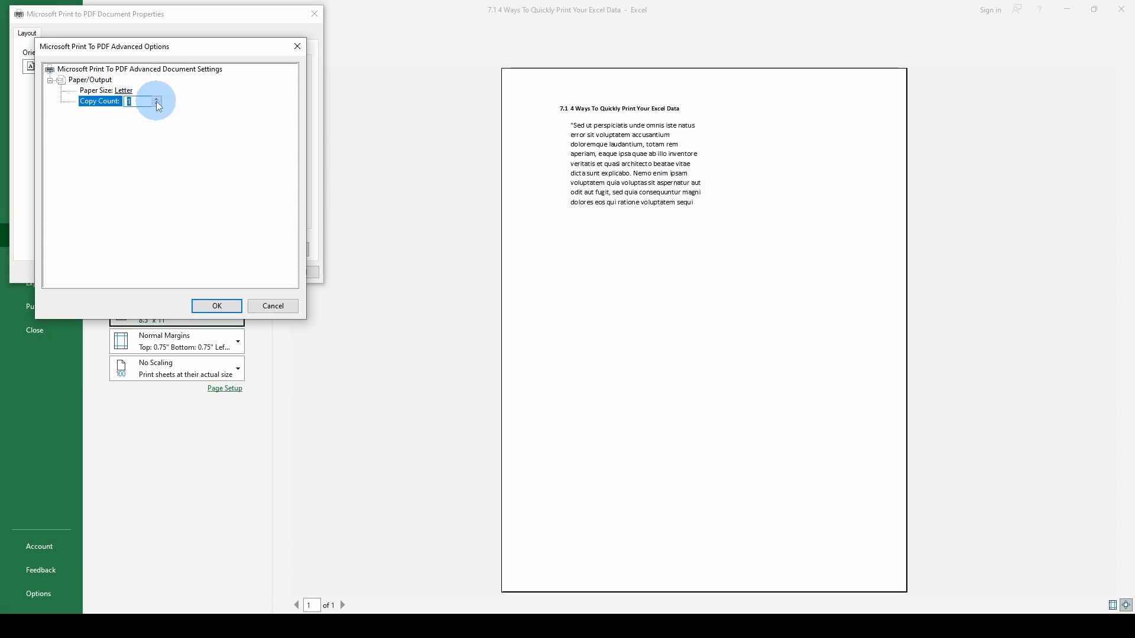
pyautogui.click(281, 304)
pyautogui.click(299, 270)
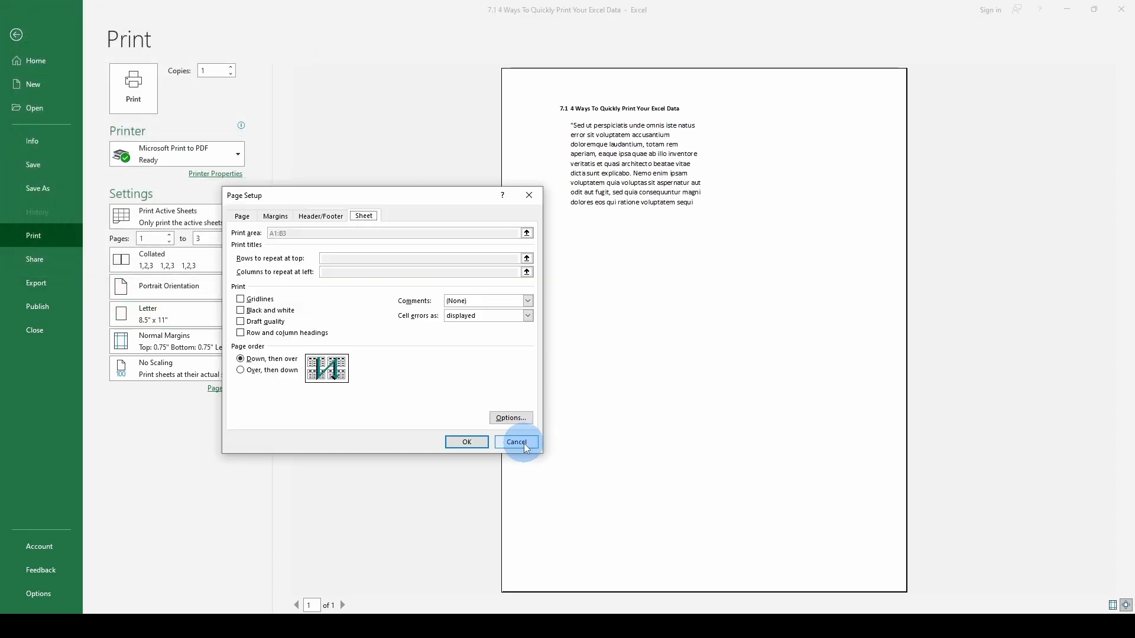
pyautogui.click(526, 447)
# Look over the margin presets, the print preview and the Page Setup page options without picking different values.
pyautogui.click(145, 340)
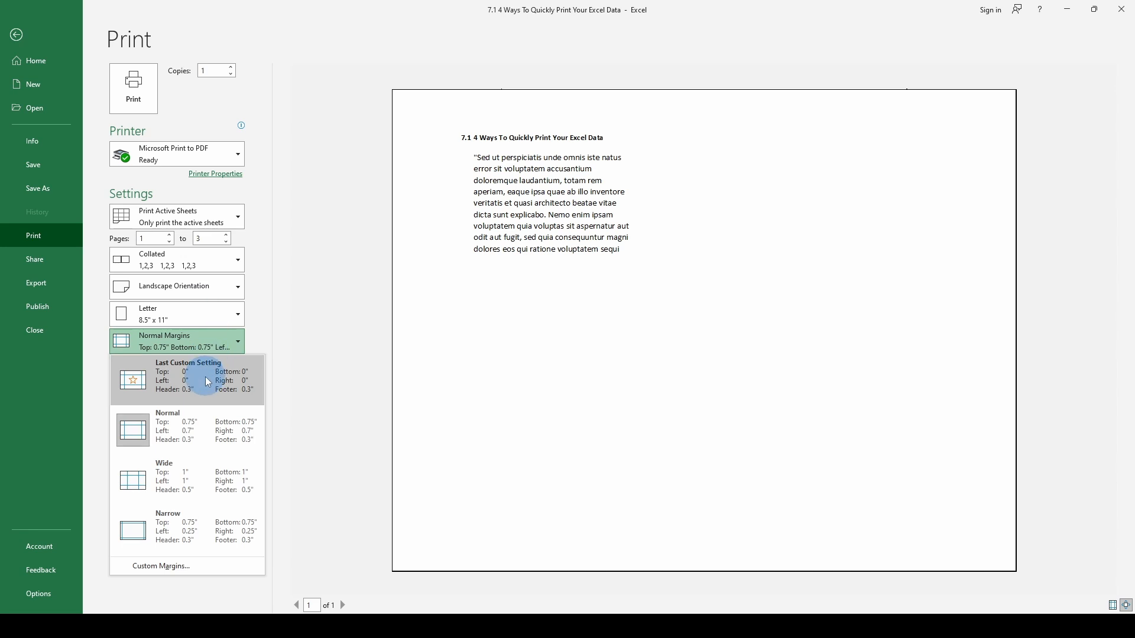
pyautogui.click(444, 239)
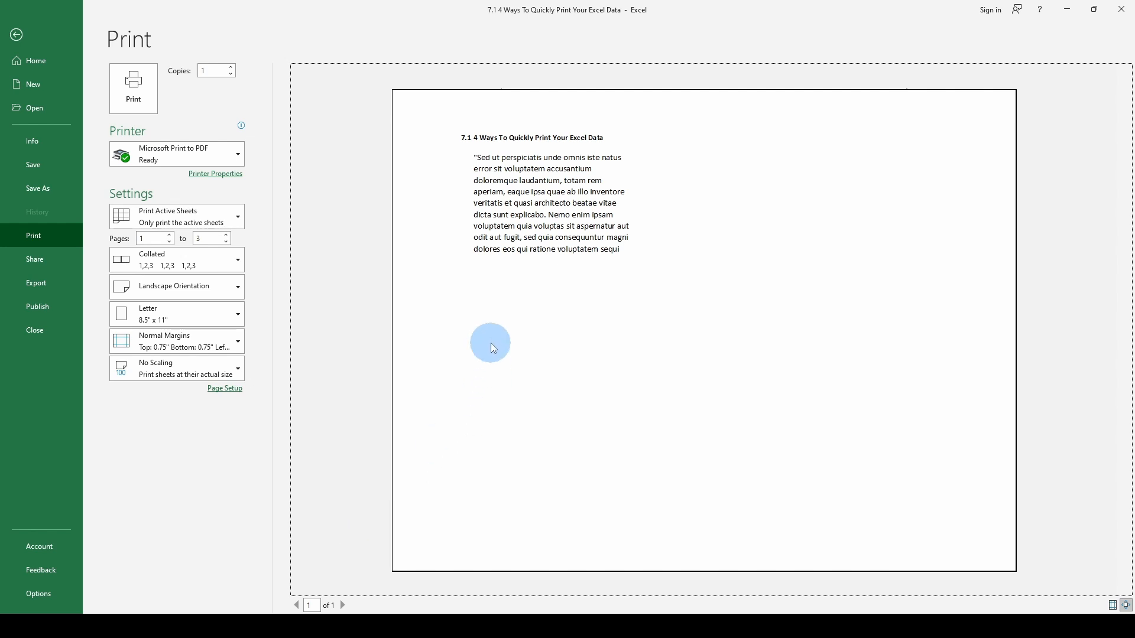
pyautogui.click(344, 606)
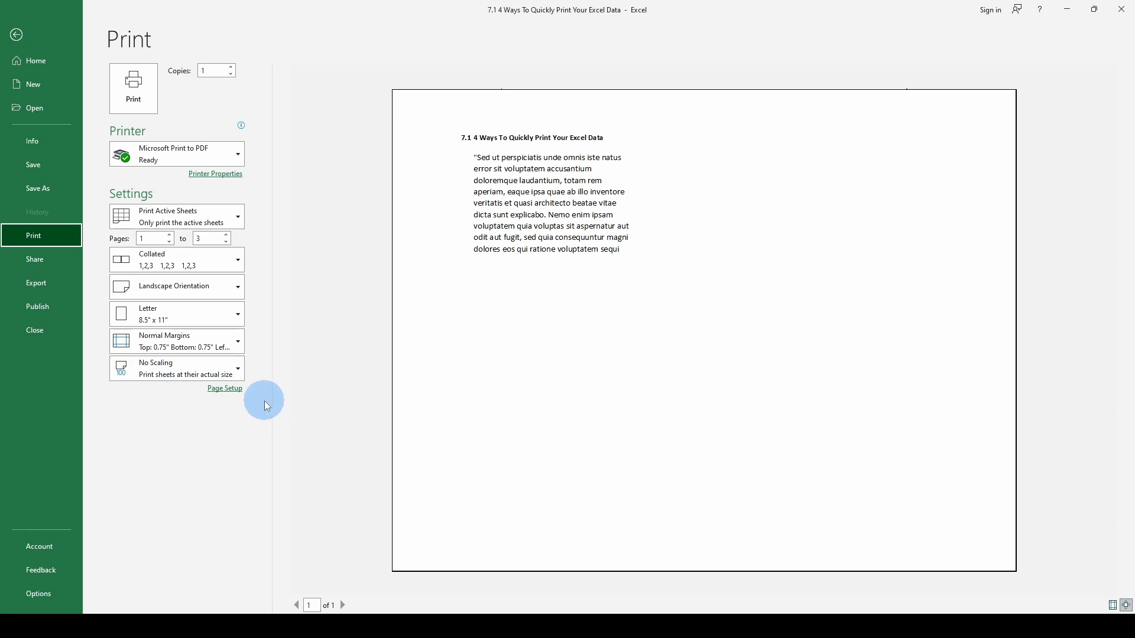
pyautogui.click(233, 390)
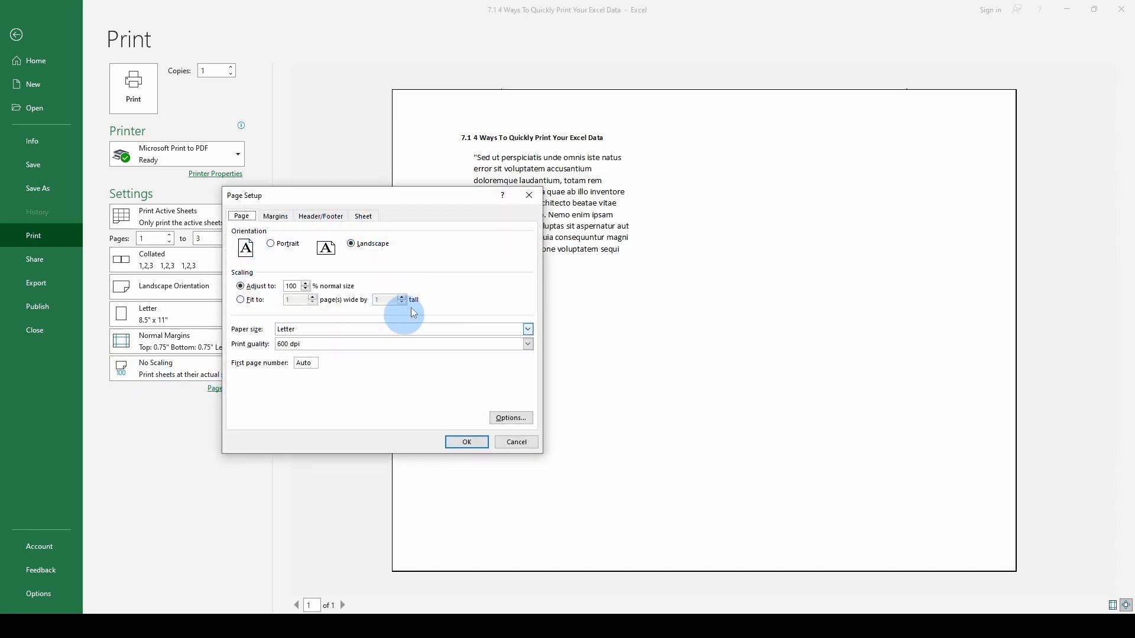
pyautogui.press('Return')
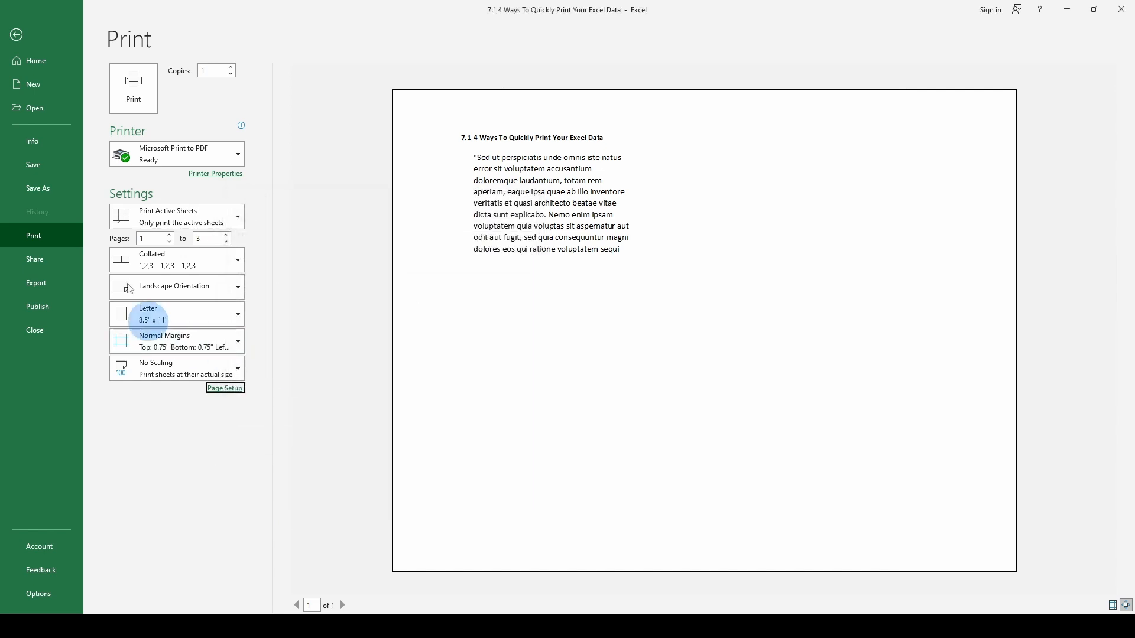